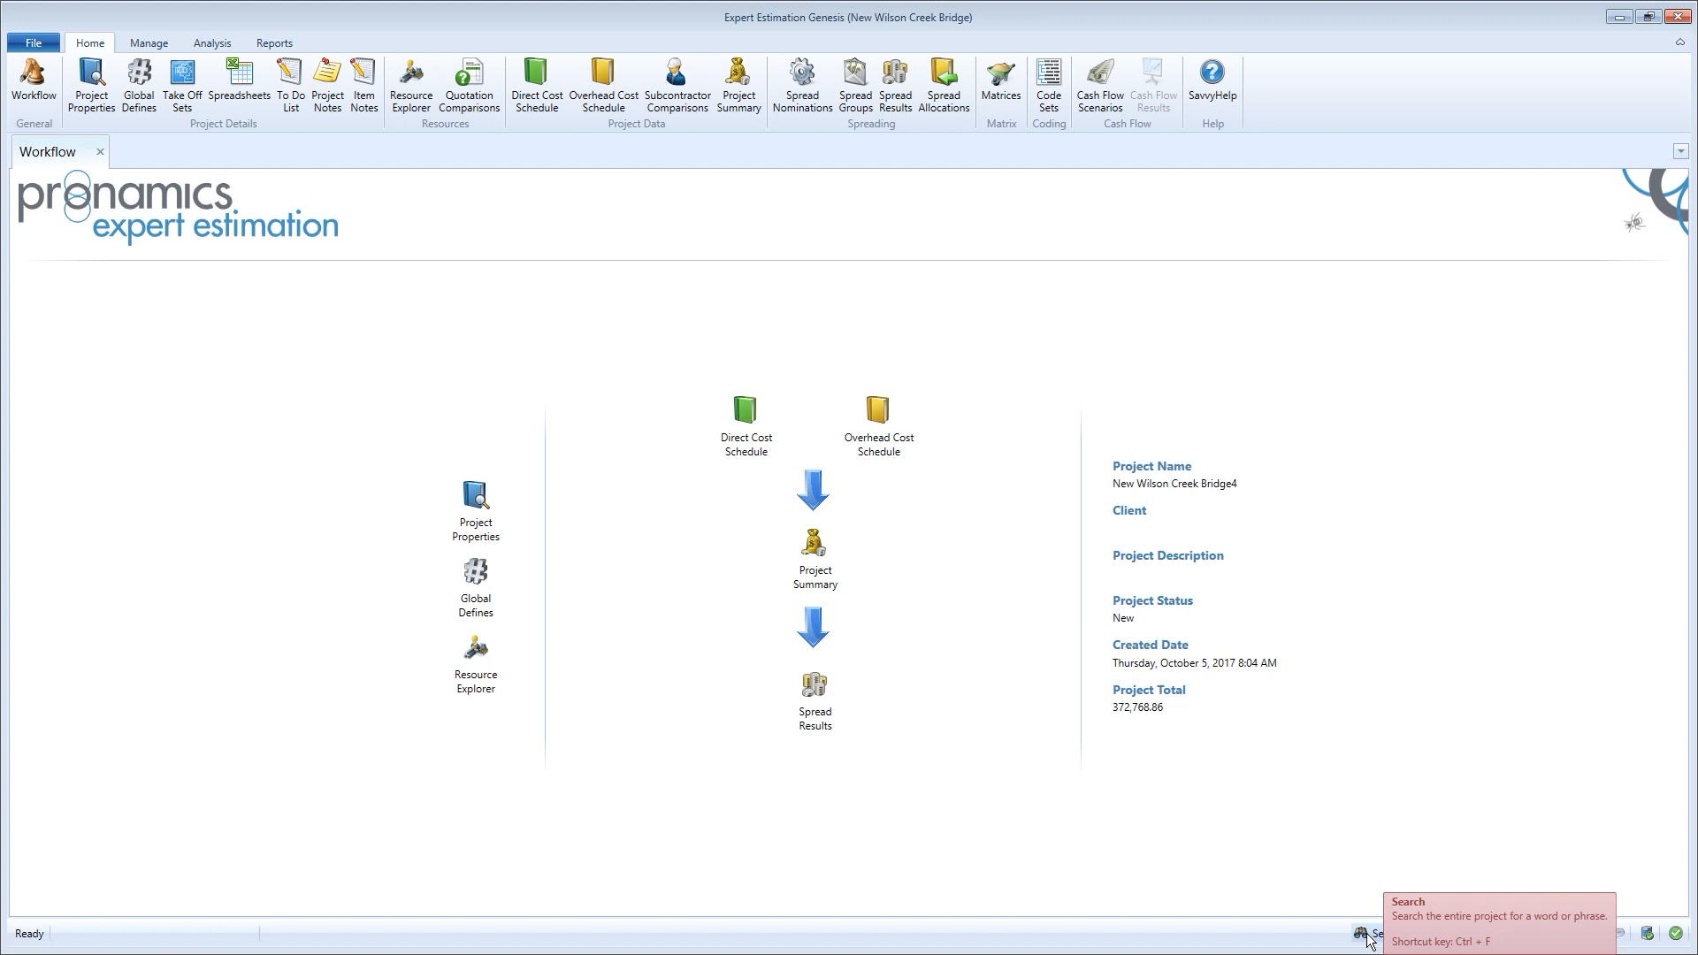
# Search the entire project for "concrete" with every search area selected.
pyautogui.click(1368, 935)
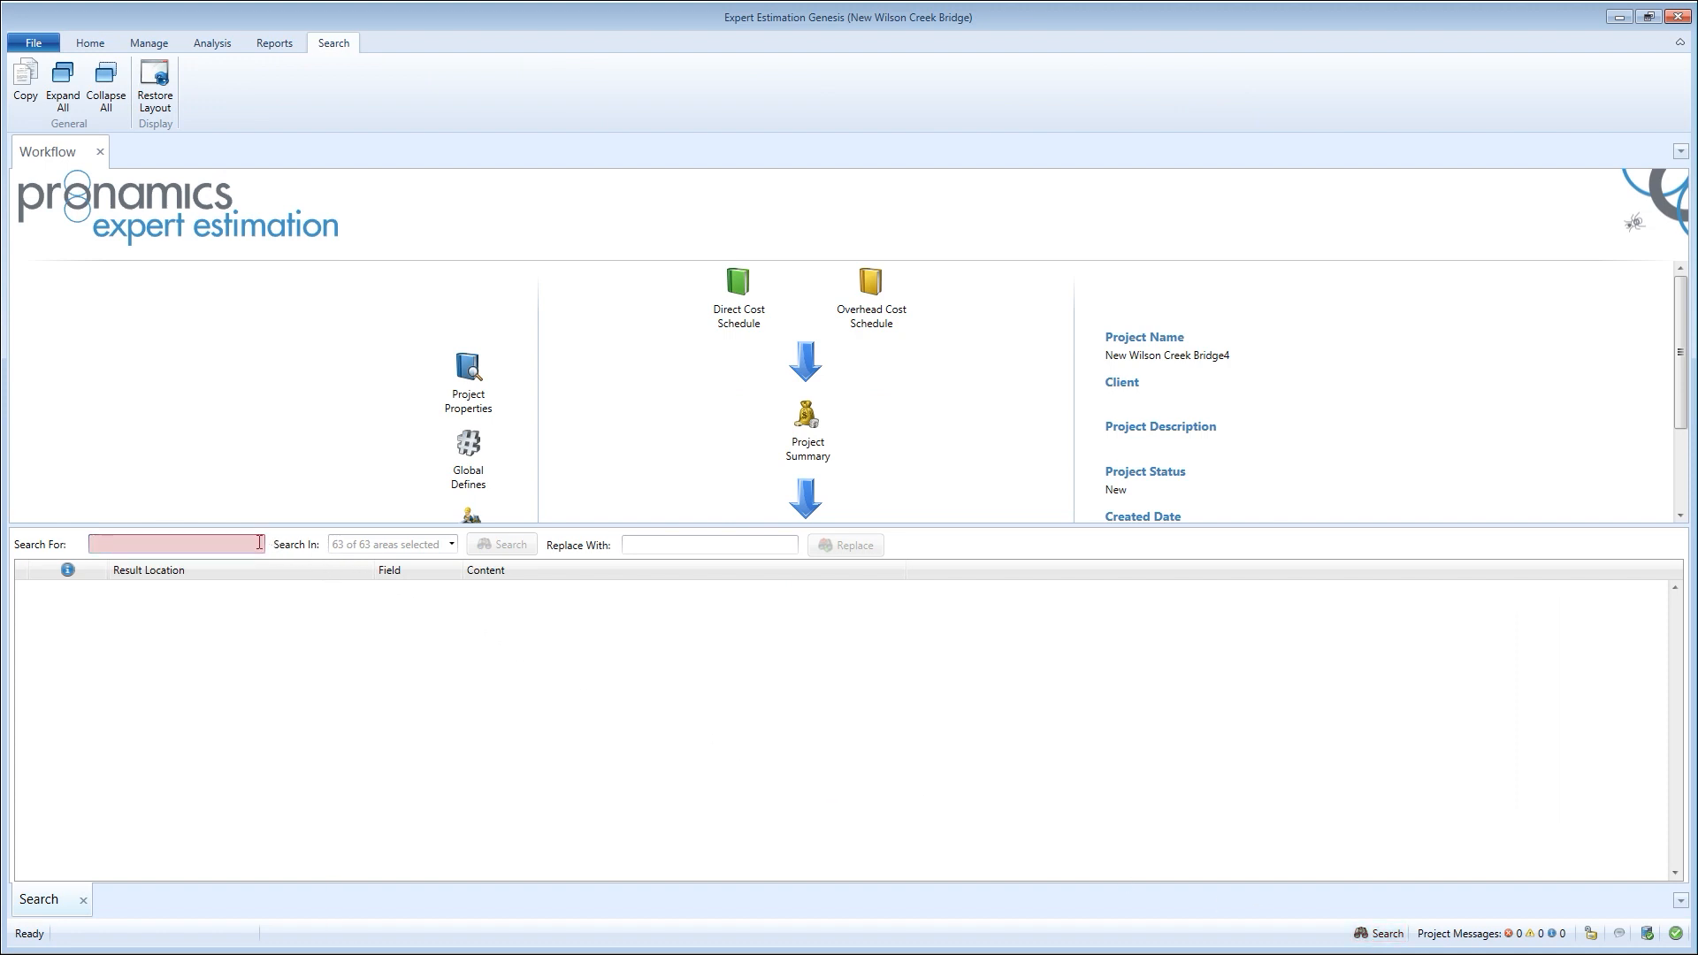
pyautogui.write('concrete')
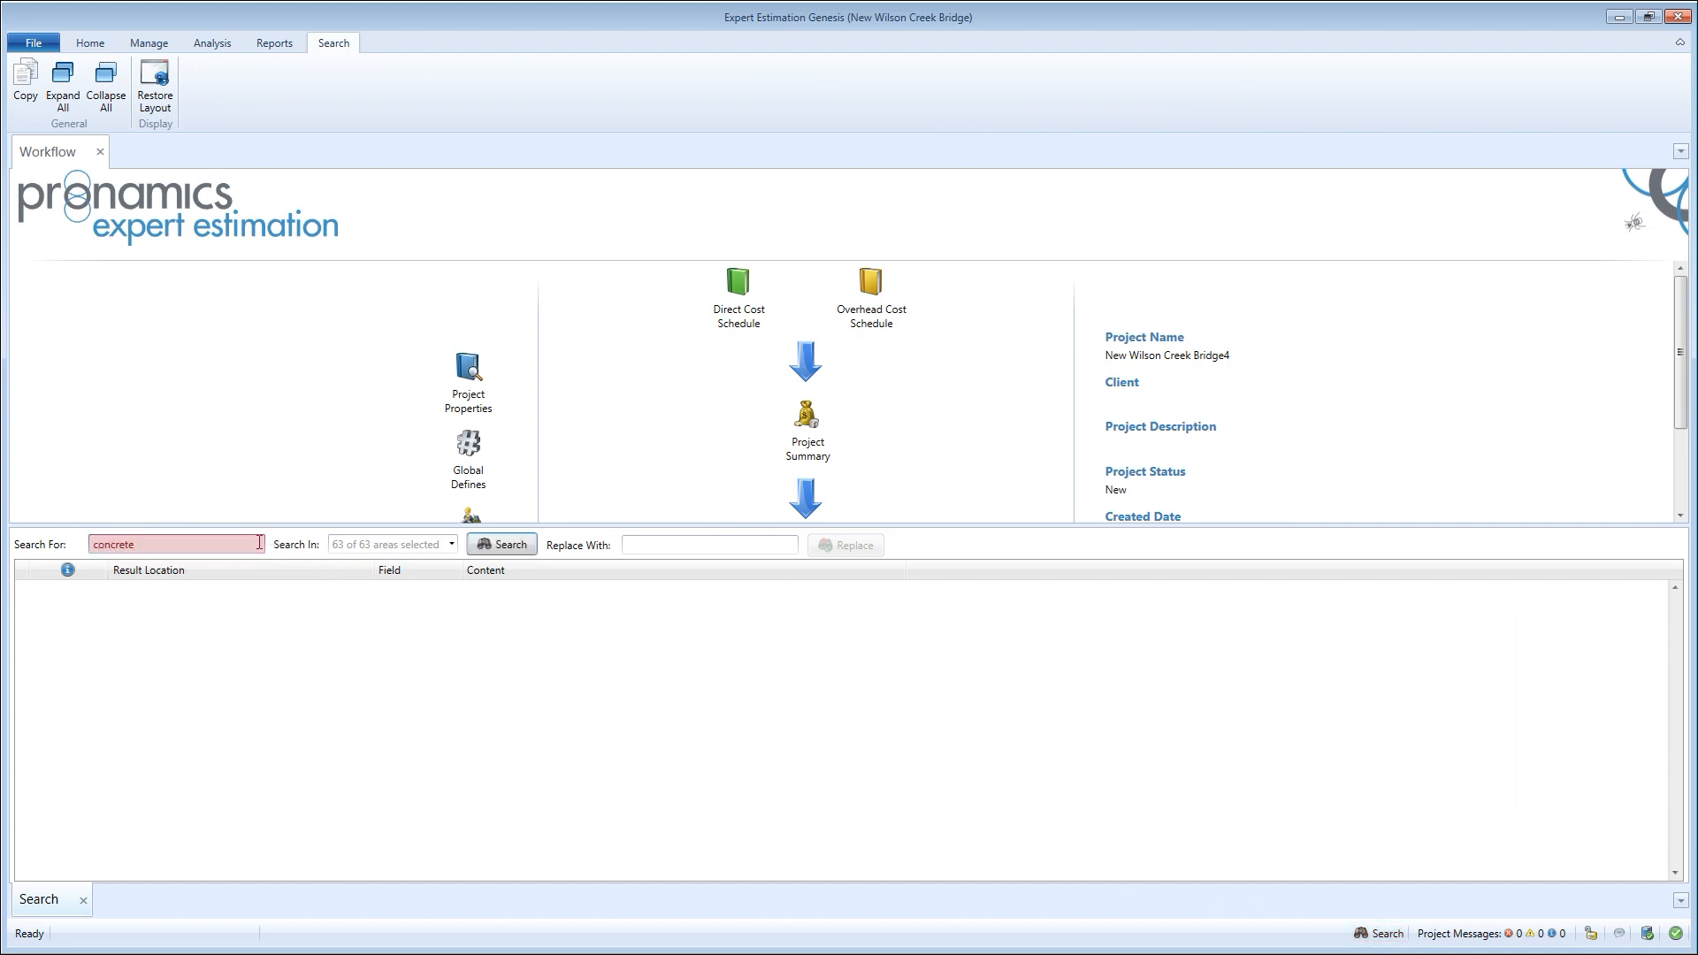
pyautogui.click(451, 545)
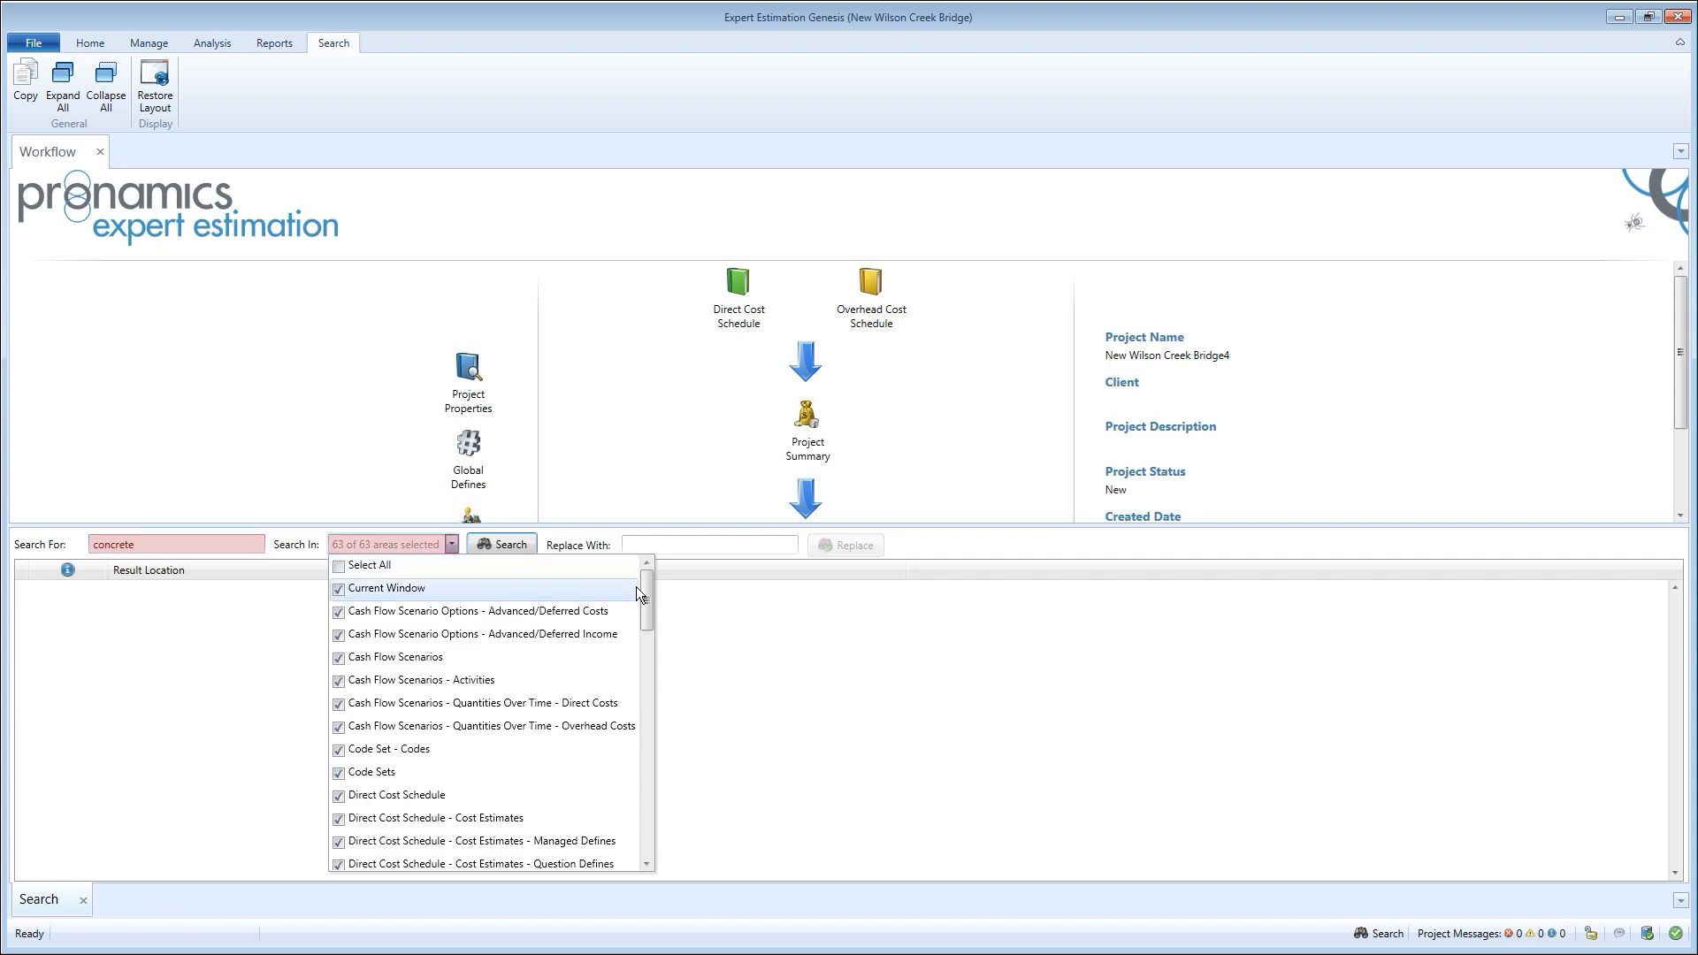
pyautogui.moveTo(649, 586); pyautogui.dragTo(704, 561)
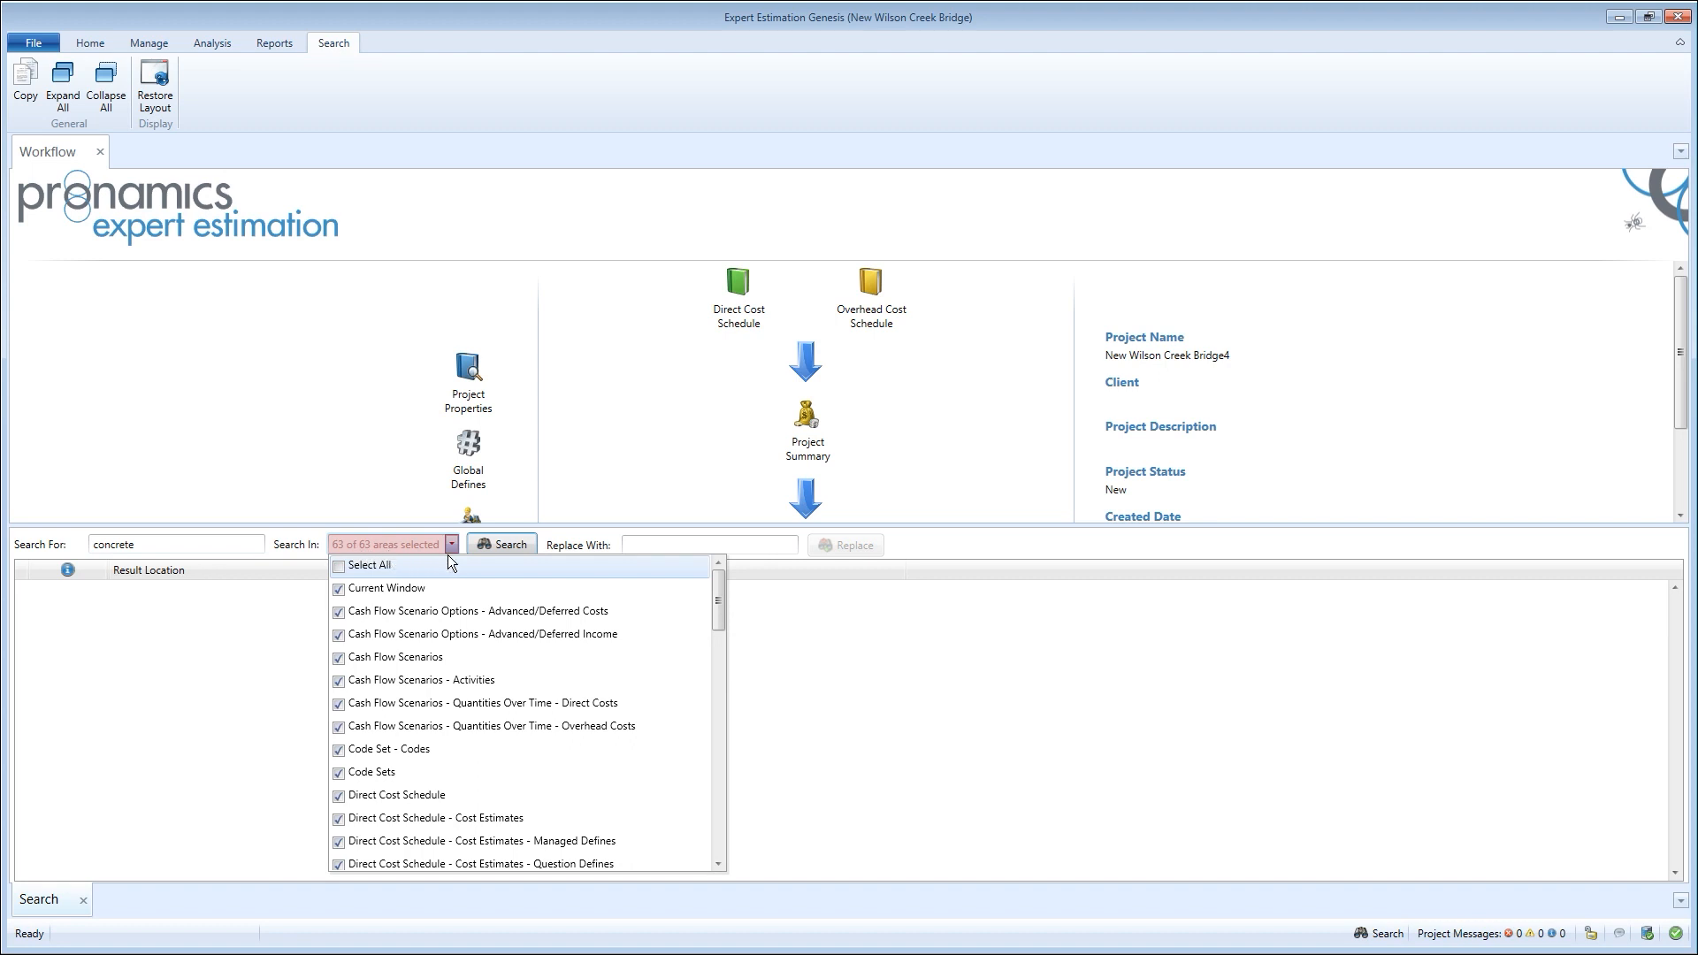
pyautogui.click(503, 546)
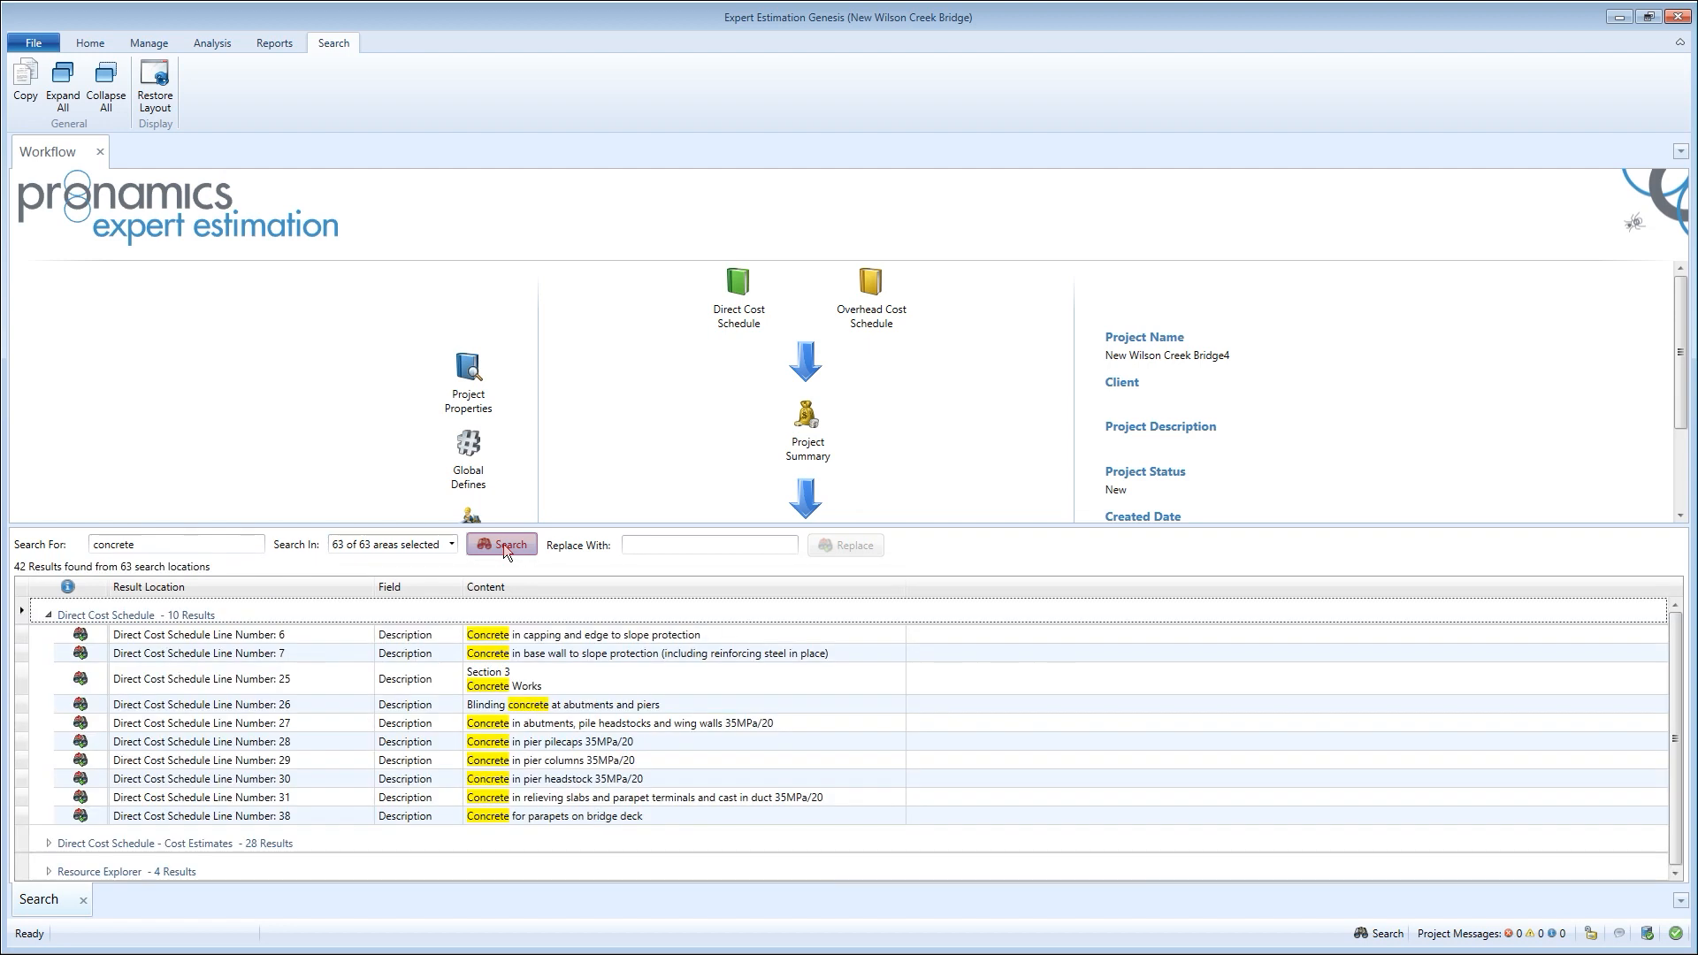
# Look through the grouped "concrete" results and open the con25/20 resource from the Resource Explorer group.
pyautogui.click(48, 616)
pyautogui.click(49, 642)
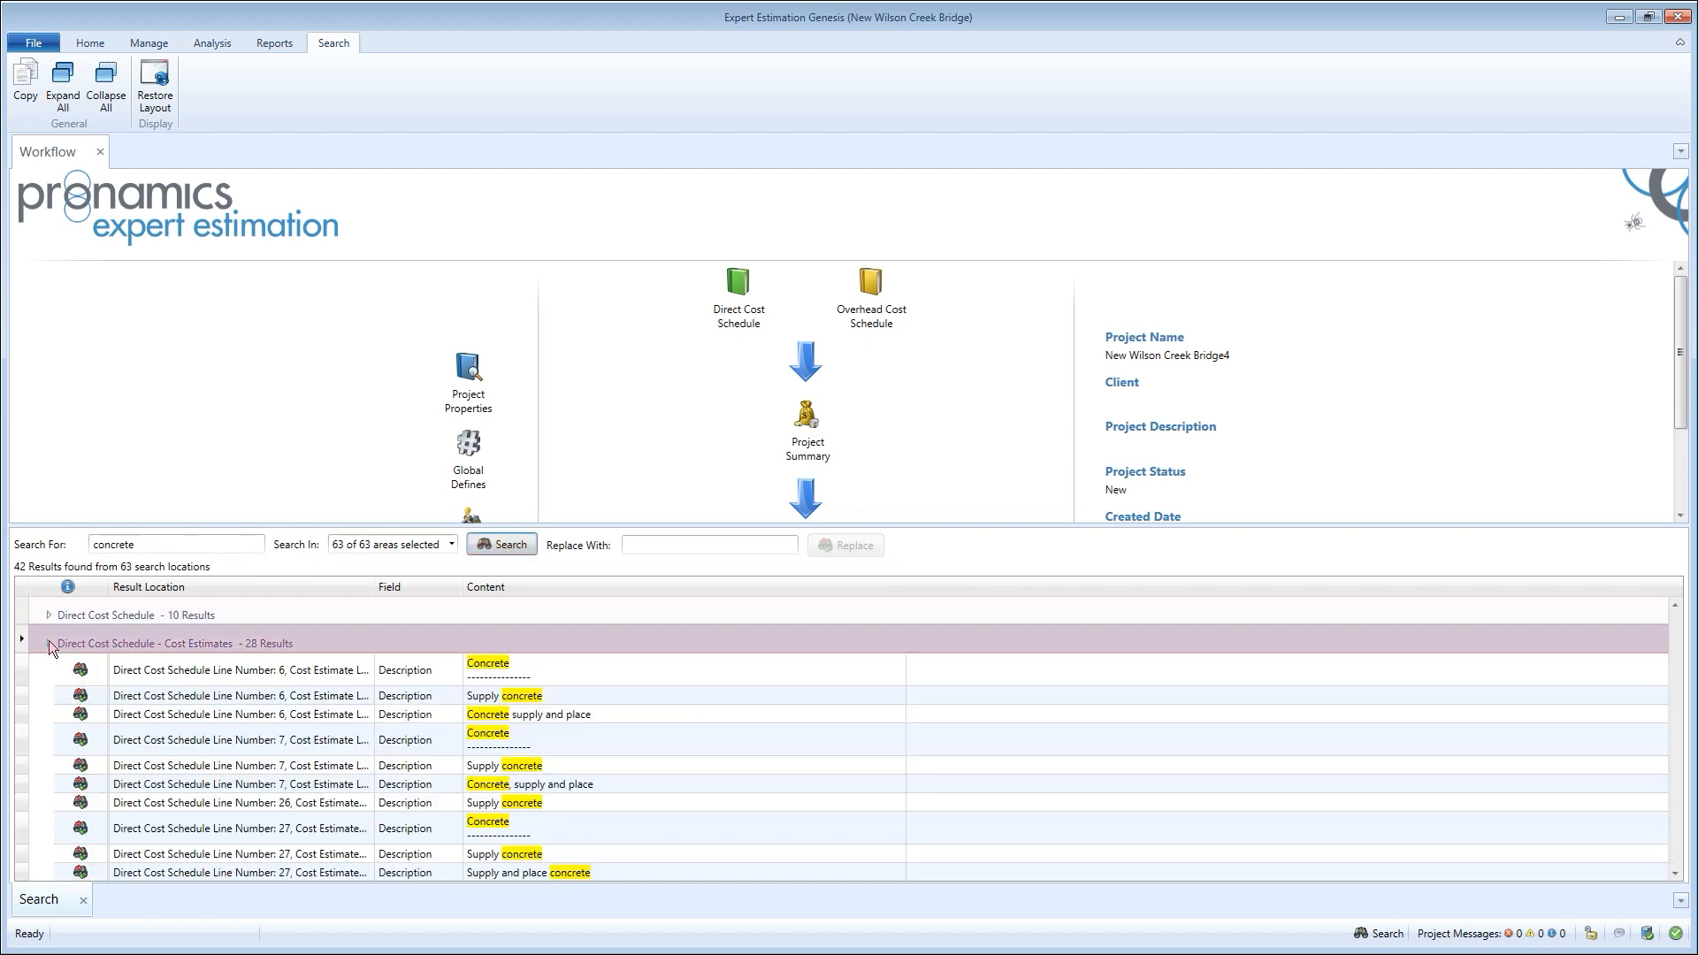
pyautogui.click(50, 642)
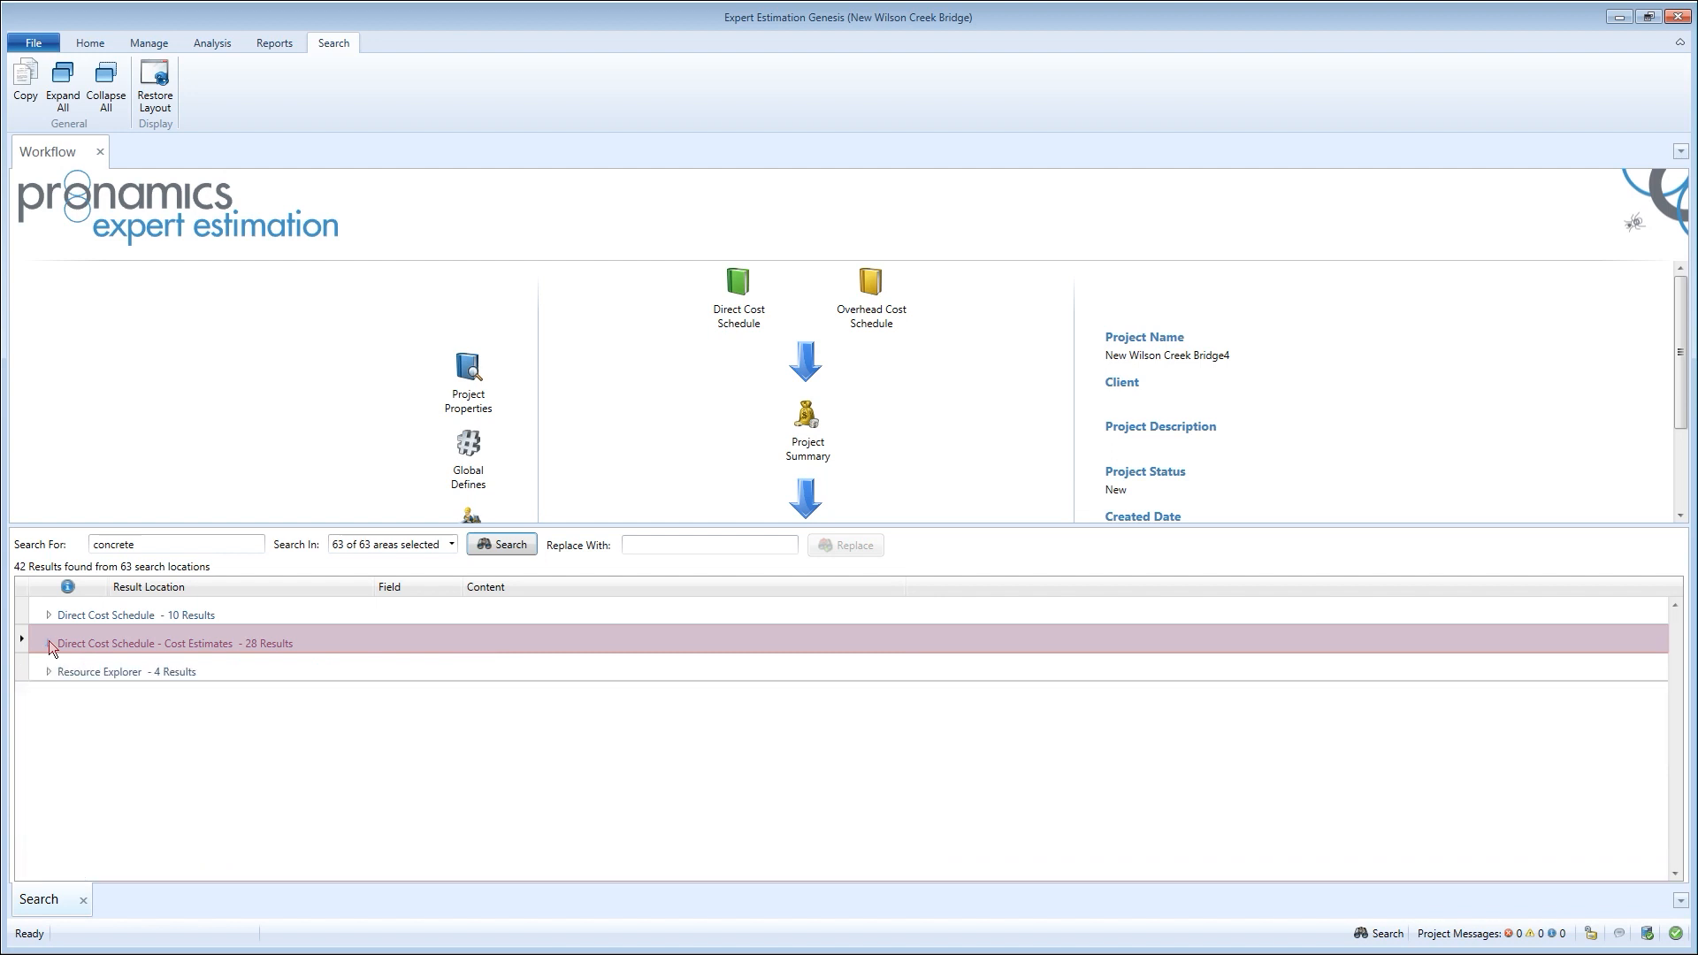
pyautogui.click(49, 671)
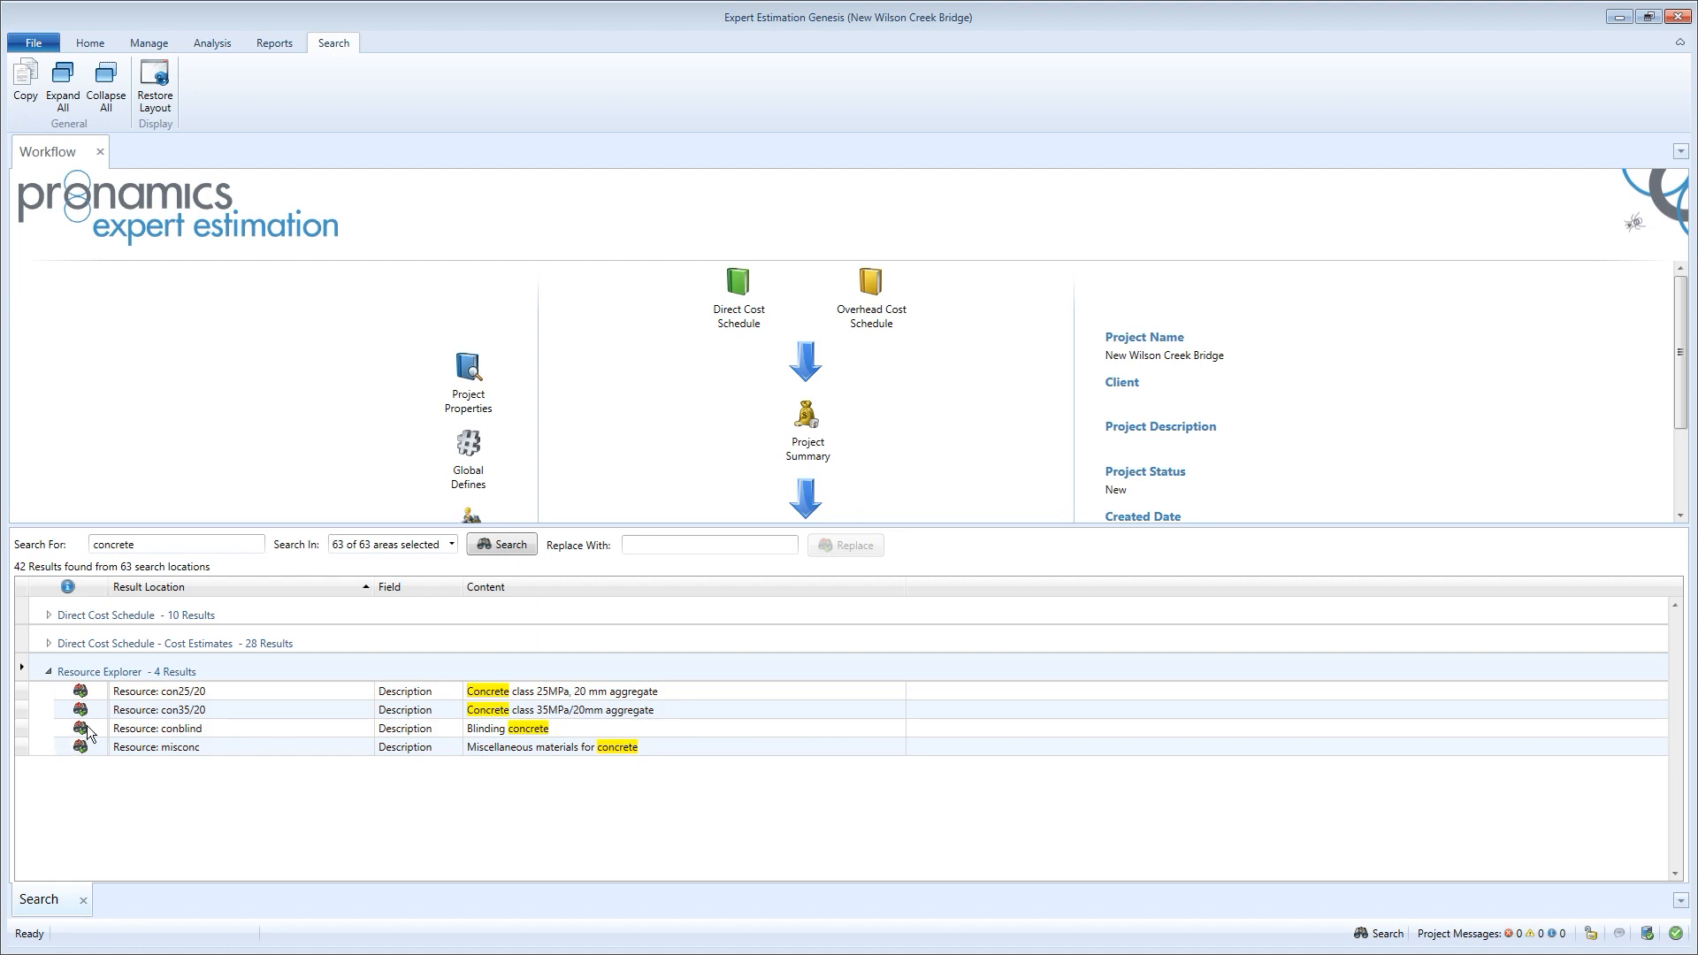
pyautogui.click(144, 693)
pyautogui.doubleClick(146, 693)
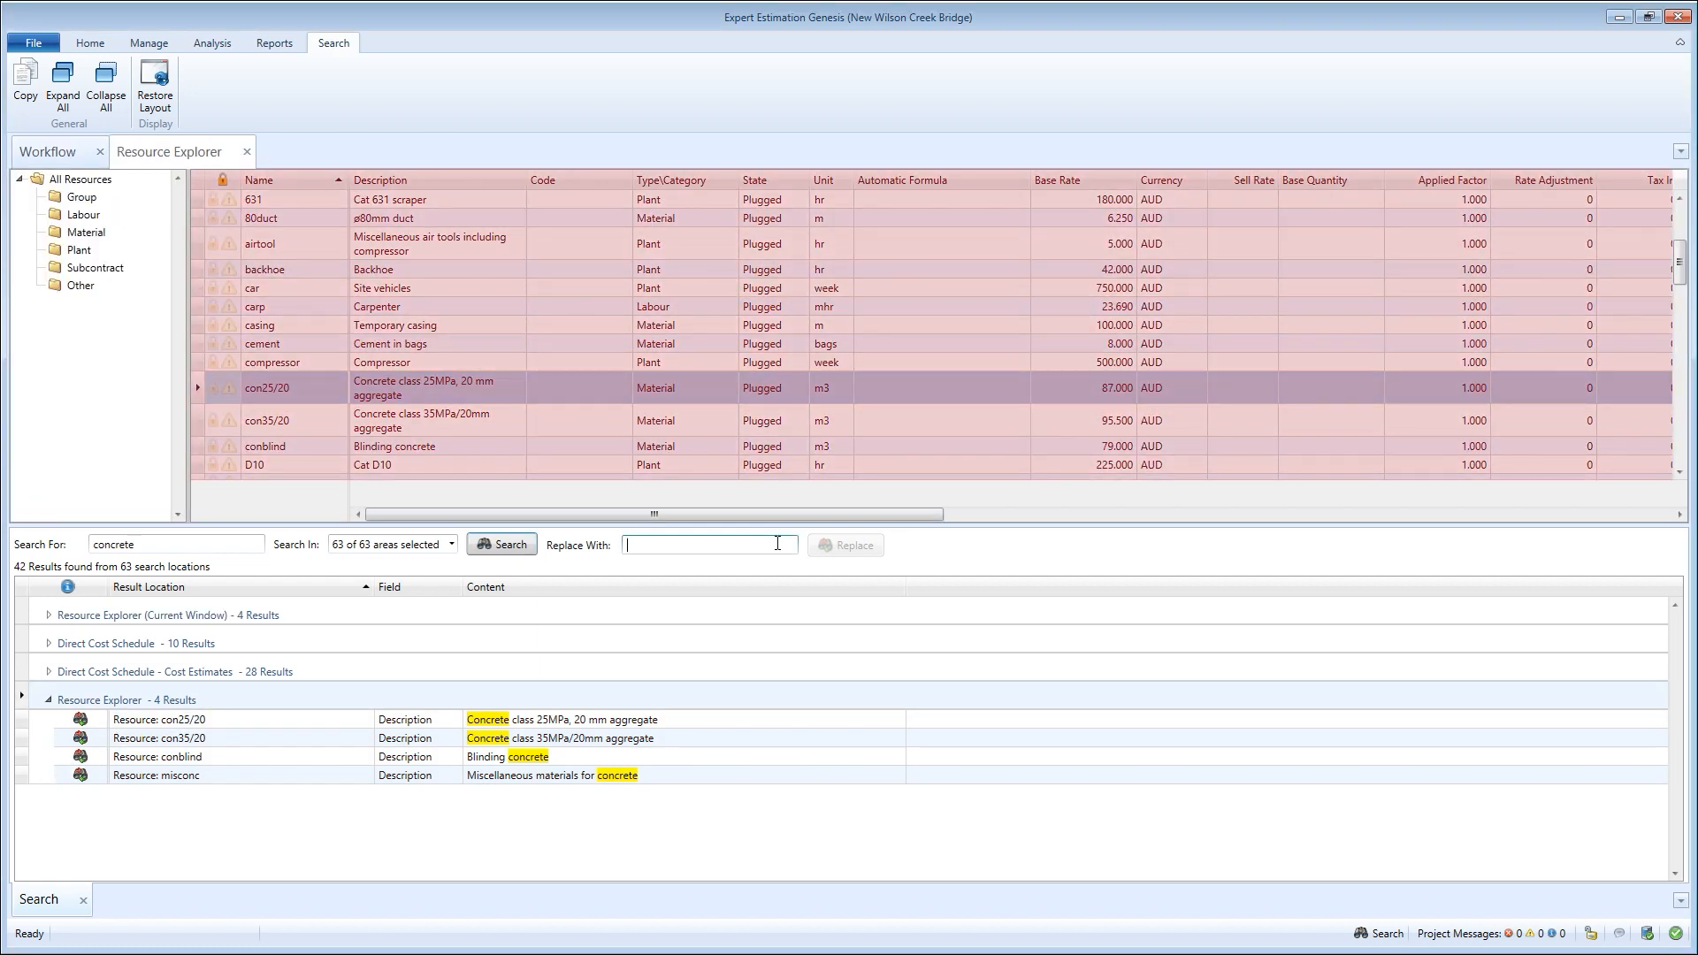
# Replace "concrete" with "steel" in the content of all results in the Resource Explorer group.
pyautogui.click(777, 543)
pyautogui.write('steel')
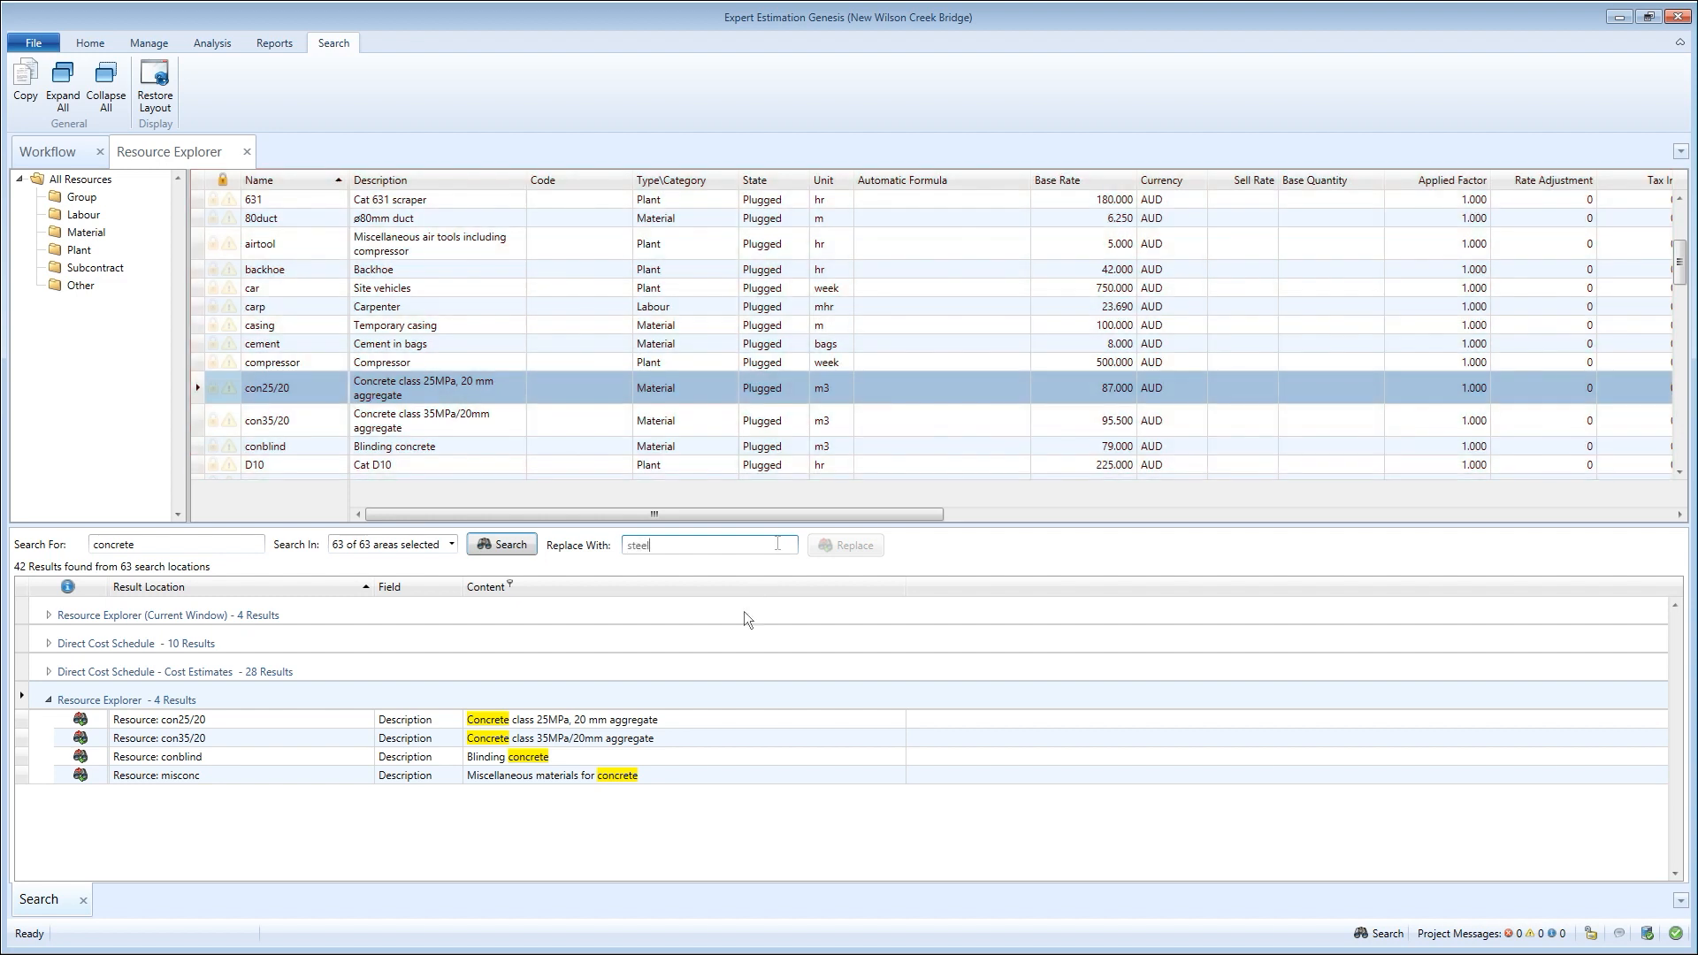
pyautogui.click(671, 718)
pyautogui.moveTo(670, 718); pyautogui.dragTo(674, 773)
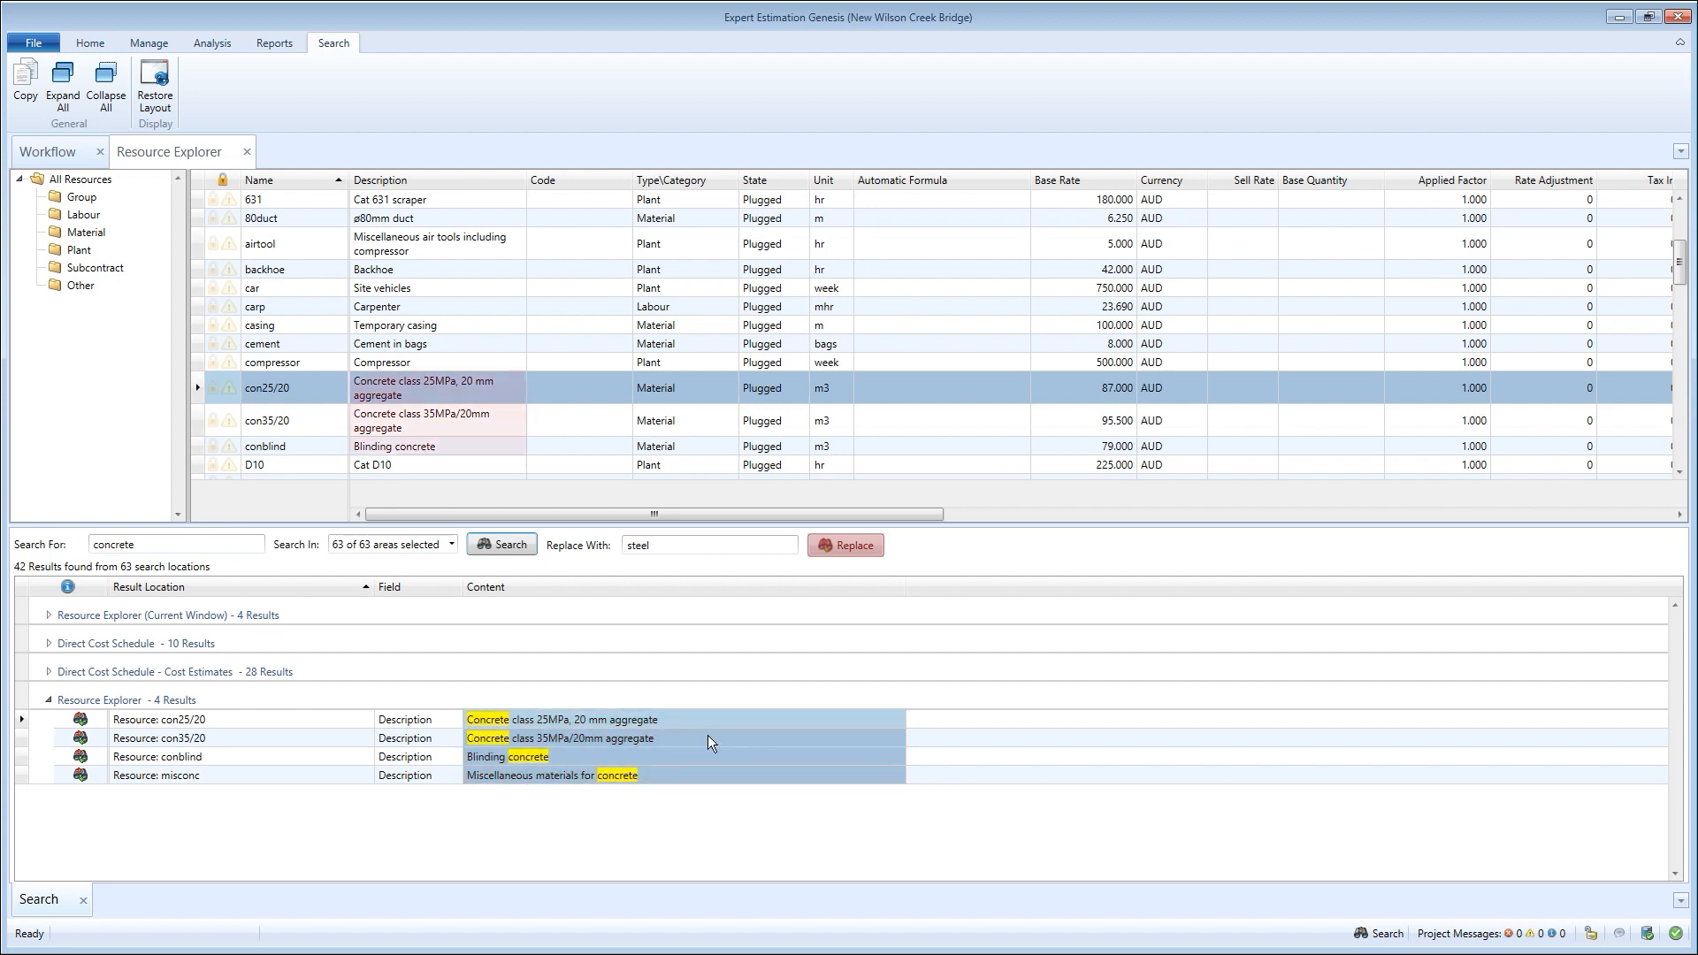
pyautogui.click(861, 547)
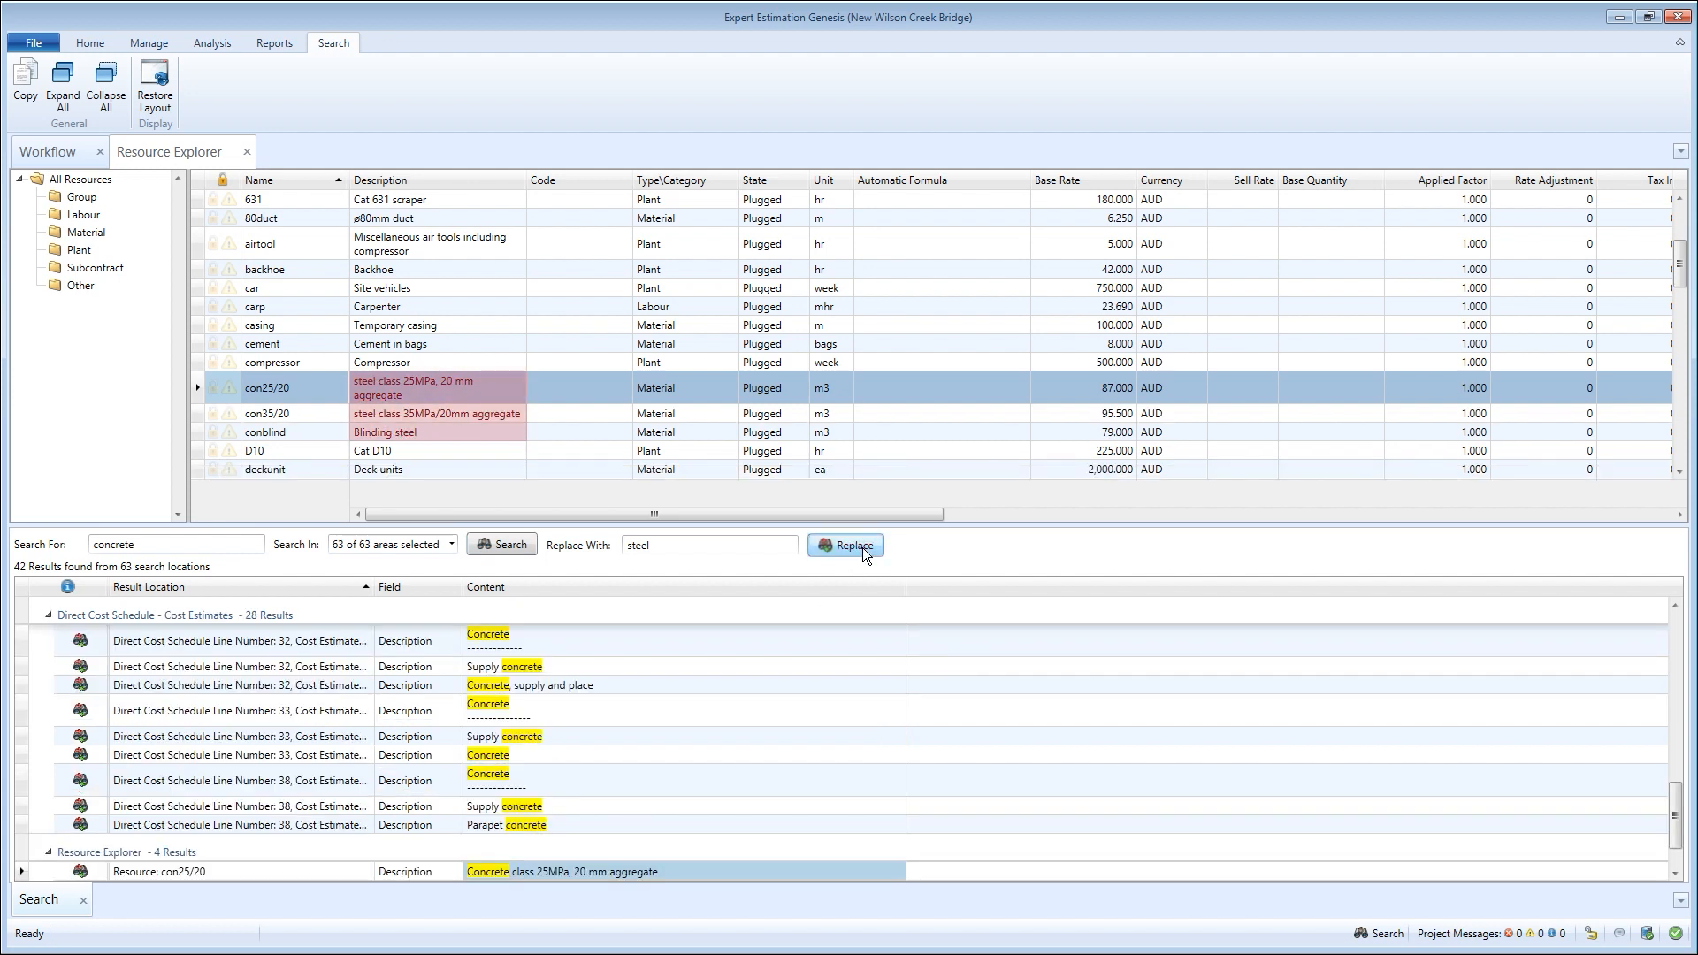
# Collapse the Direct Cost Schedule results and undo the steel replacement in the Resource Explorer.
pyautogui.click(50, 614)
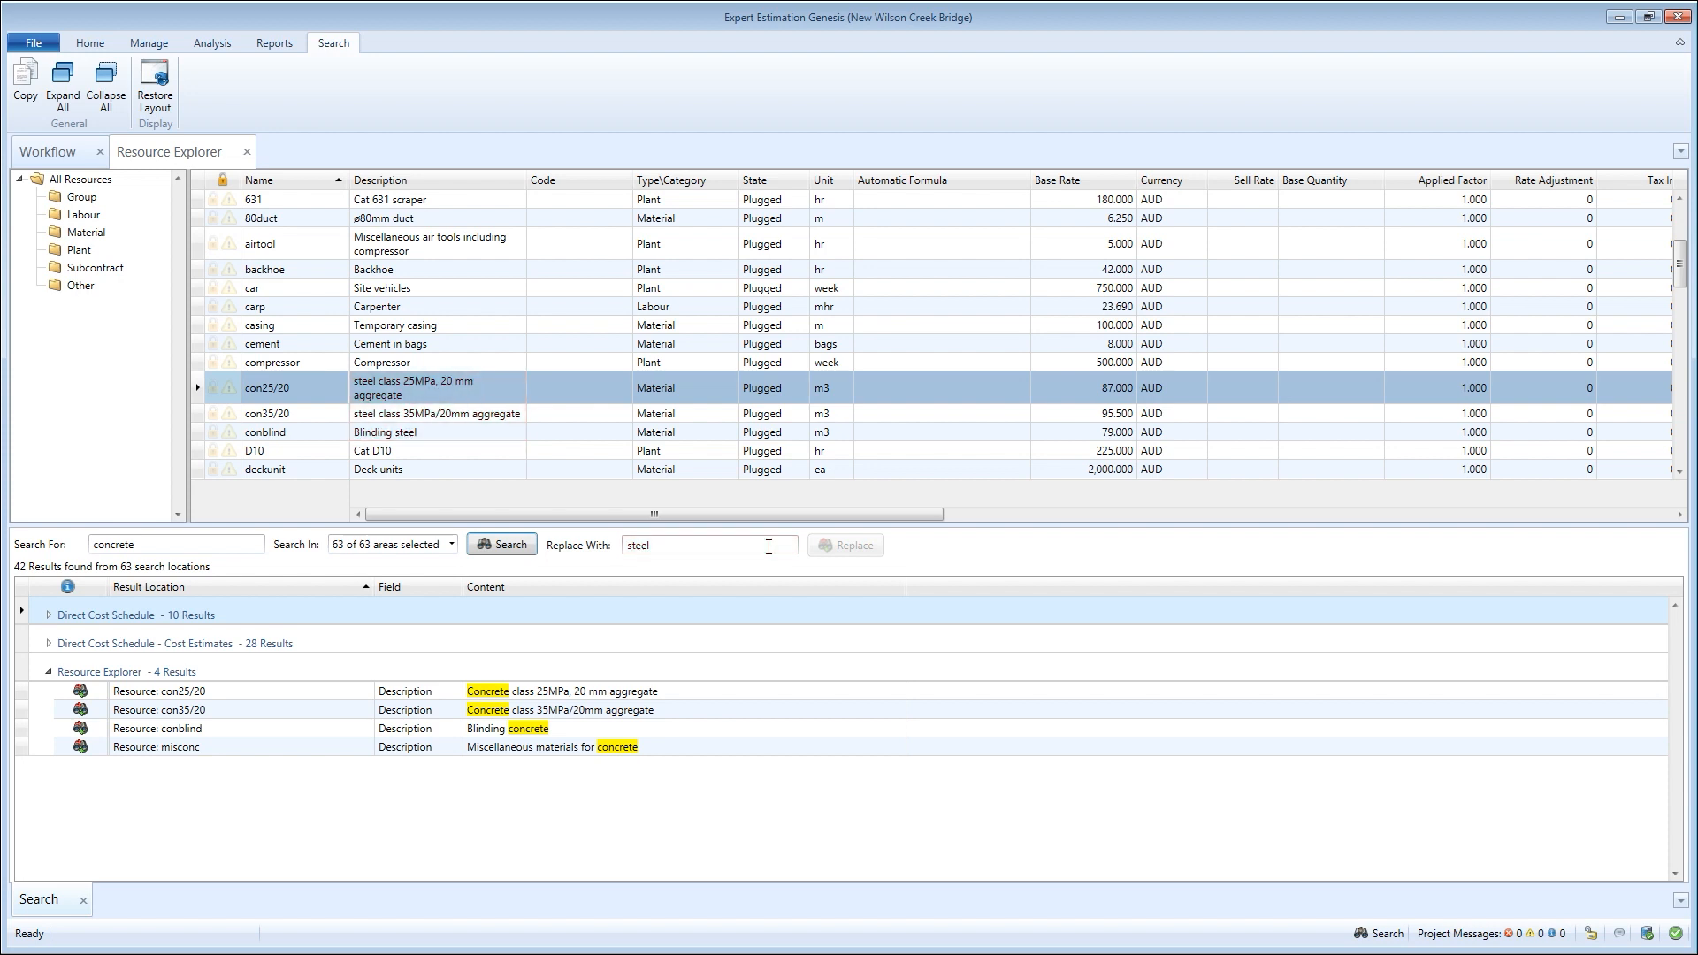
pyautogui.click(167, 155)
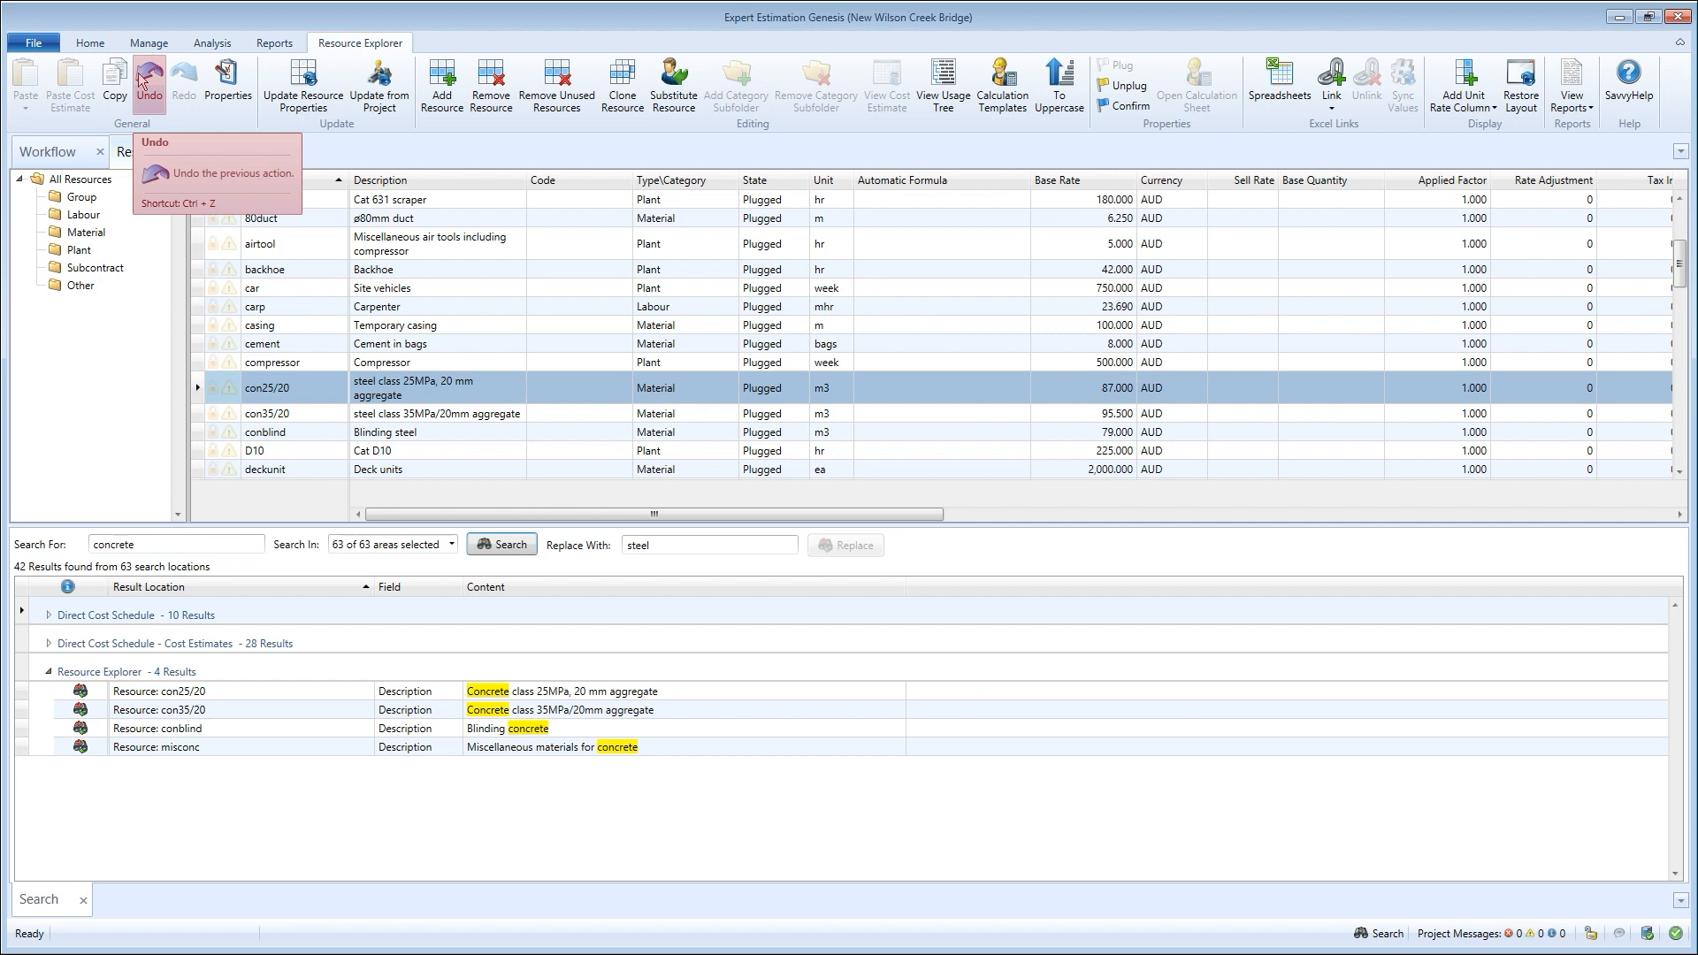
pyautogui.click(141, 80)
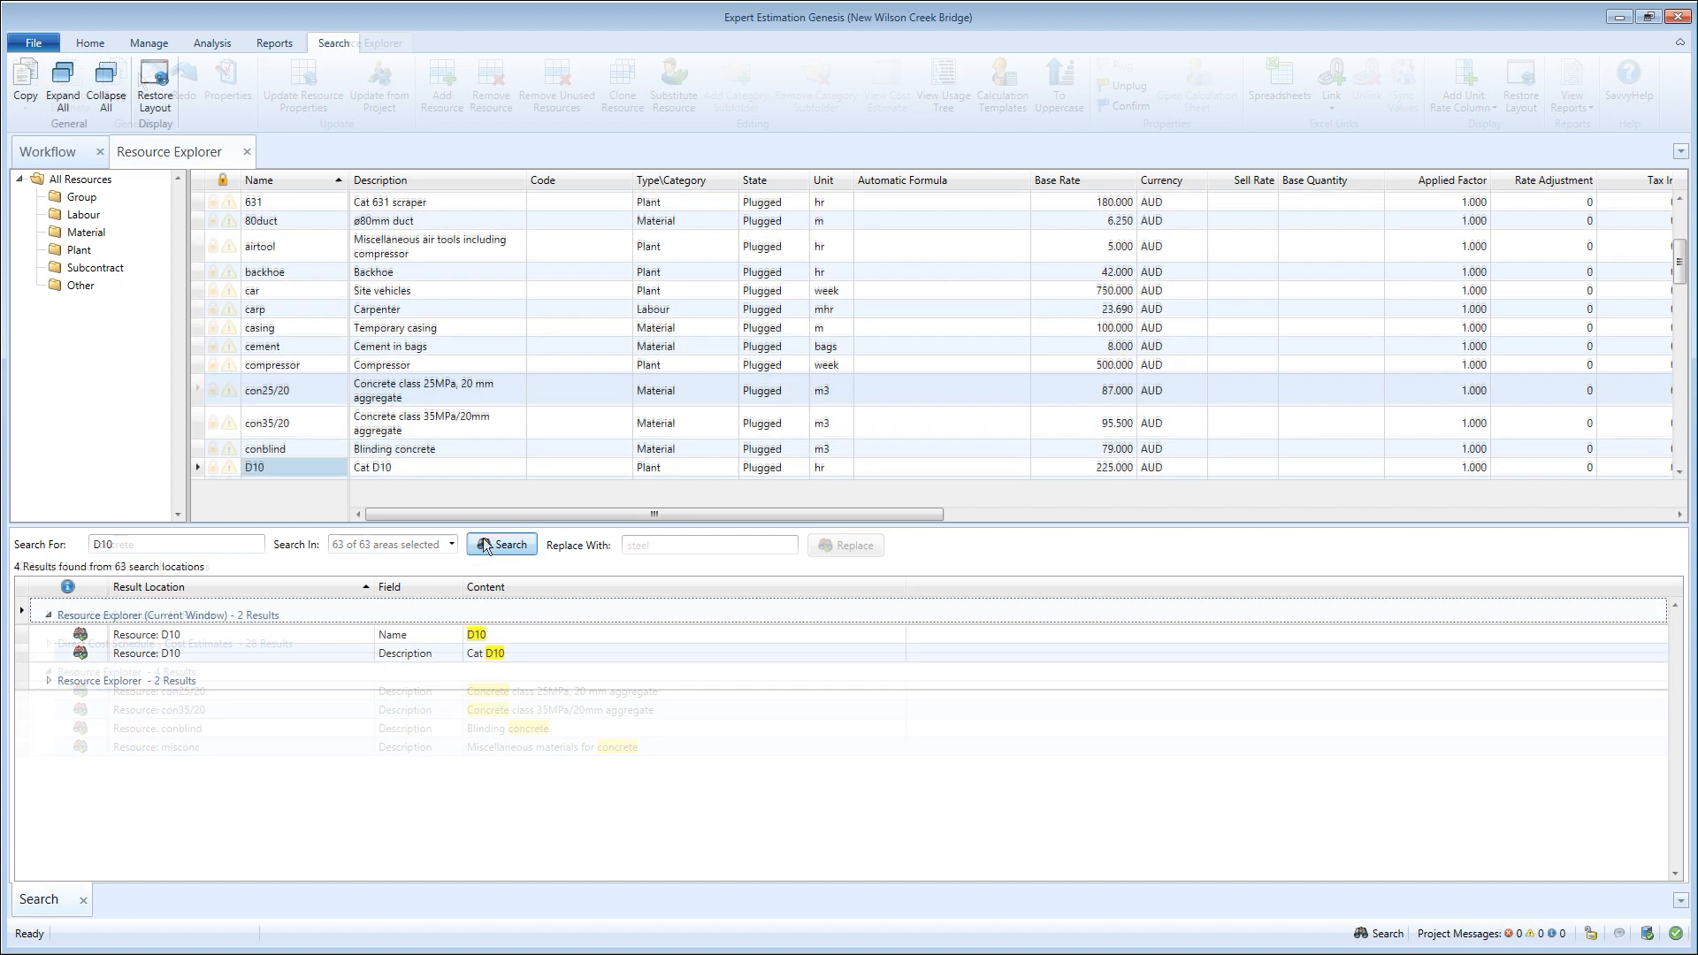
# Replace "D10" with "D9" in the found D10 resource, and undo that replacement in the Resource Explorer.
pyautogui.click(438, 634)
pyautogui.click(676, 545)
pyautogui.write('D9')
pyautogui.click(843, 546)
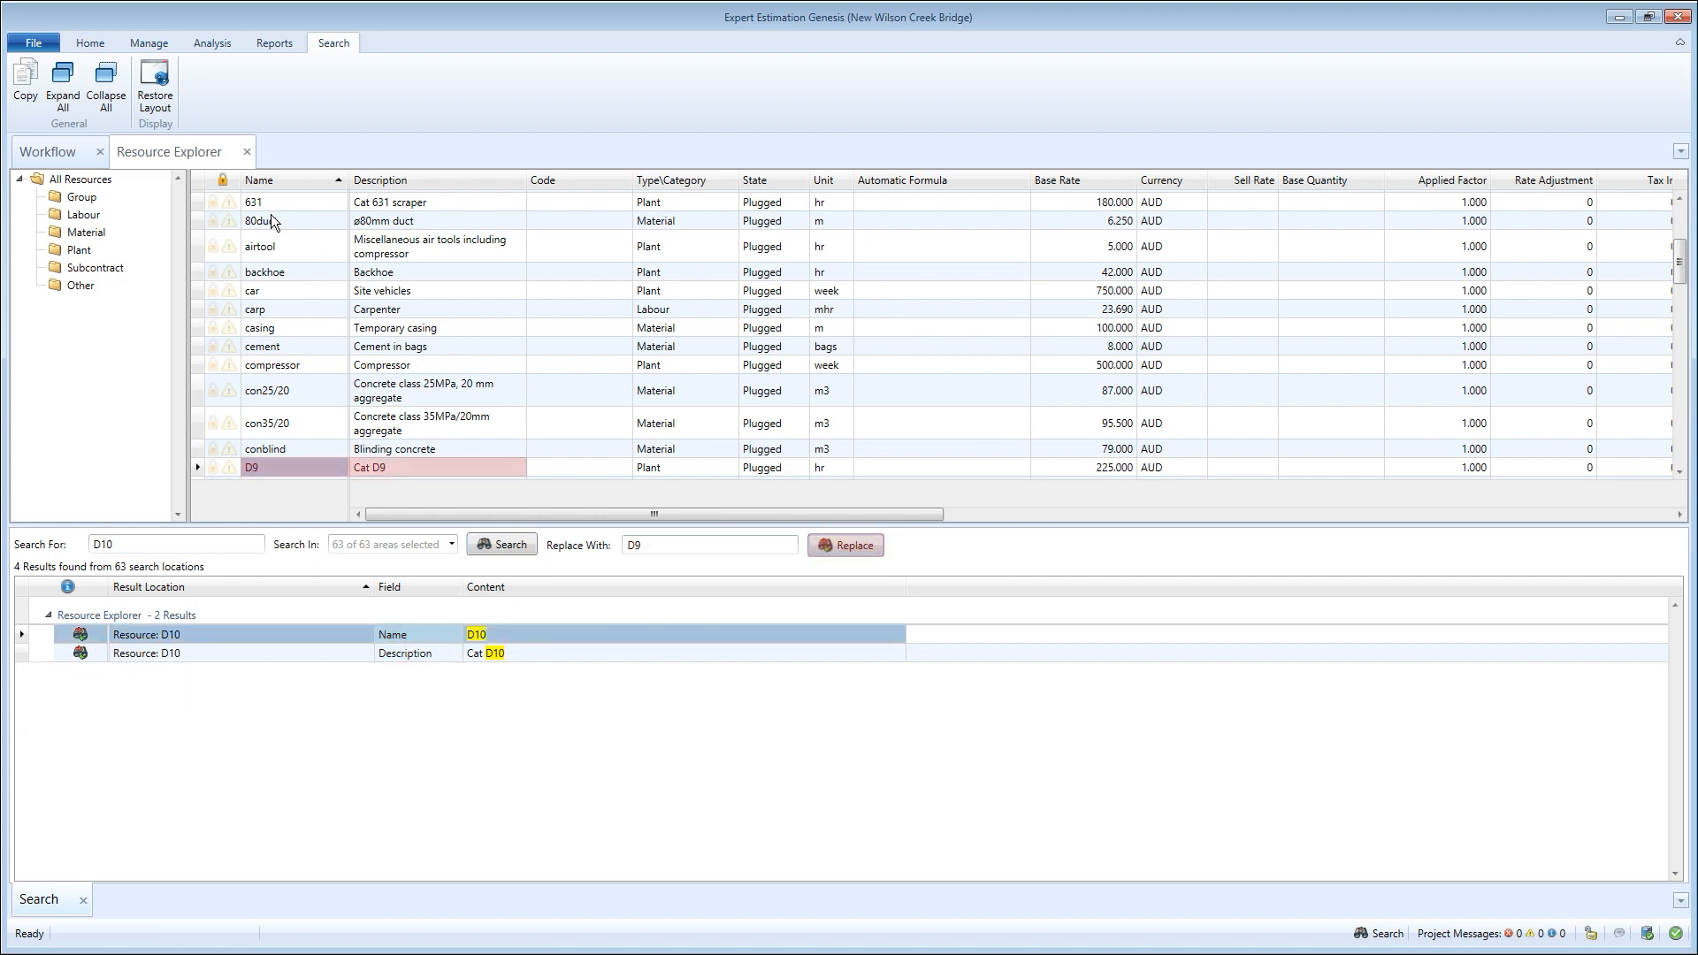
pyautogui.click(202, 161)
pyautogui.click(147, 82)
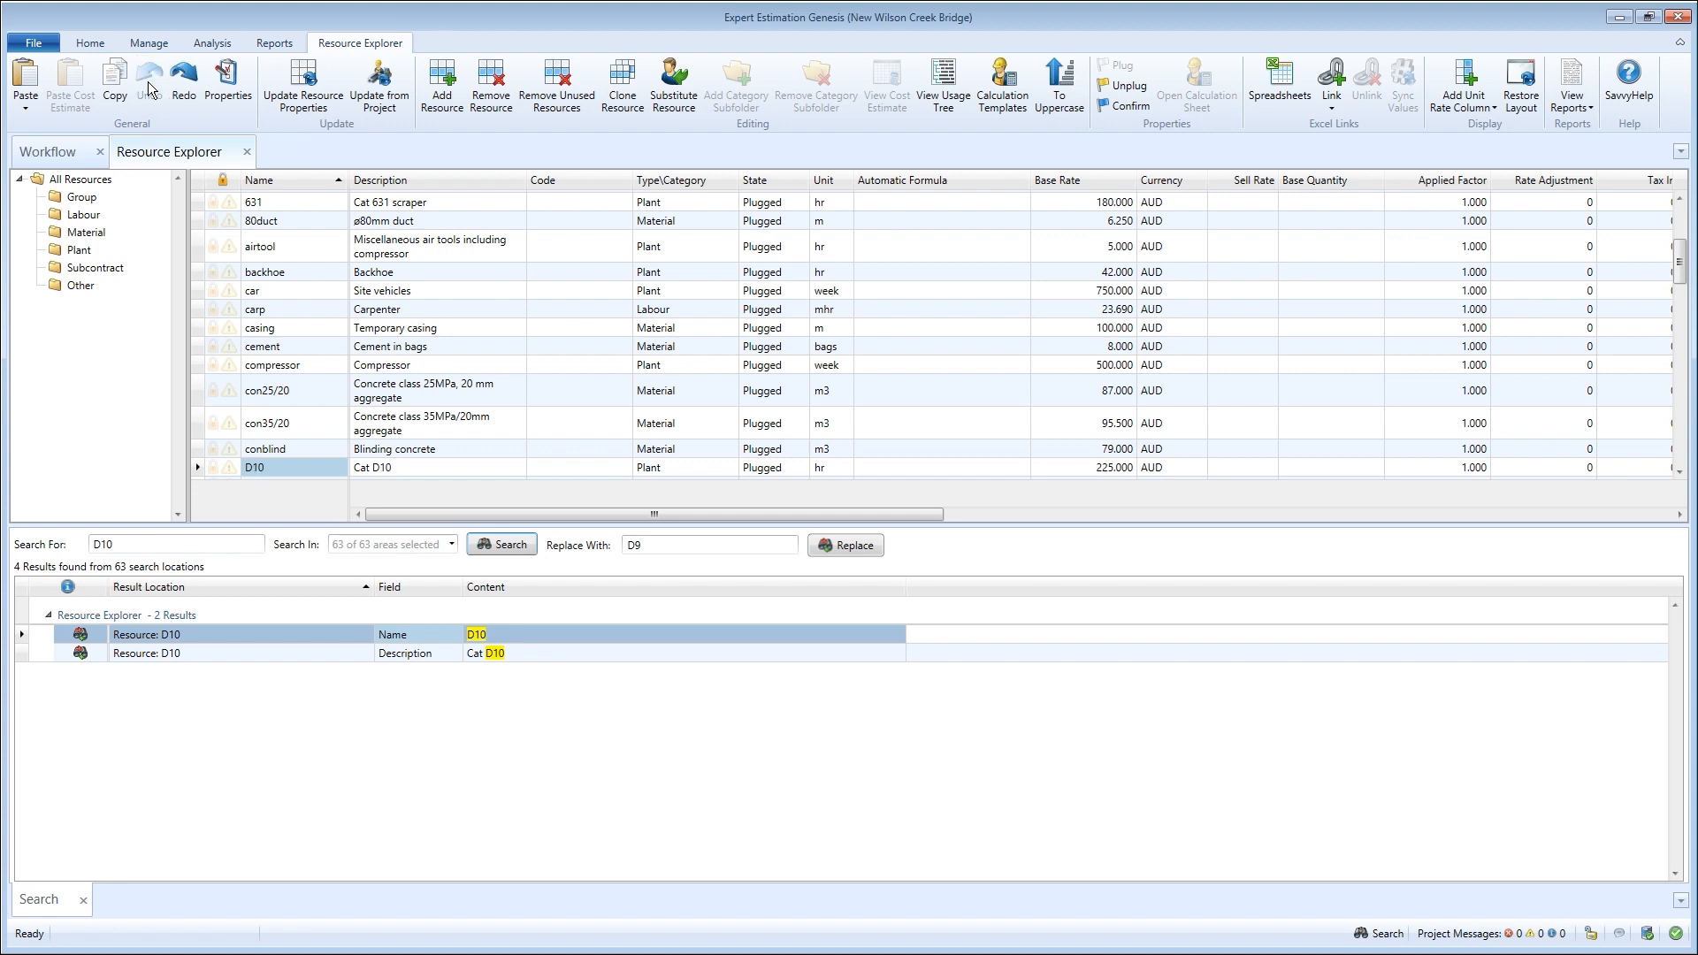
# Replace "D10" in the D10 resource's description with "CAT Large Dozer D10T2 600HP".
pyautogui.click(428, 634)
pyautogui.click(441, 655)
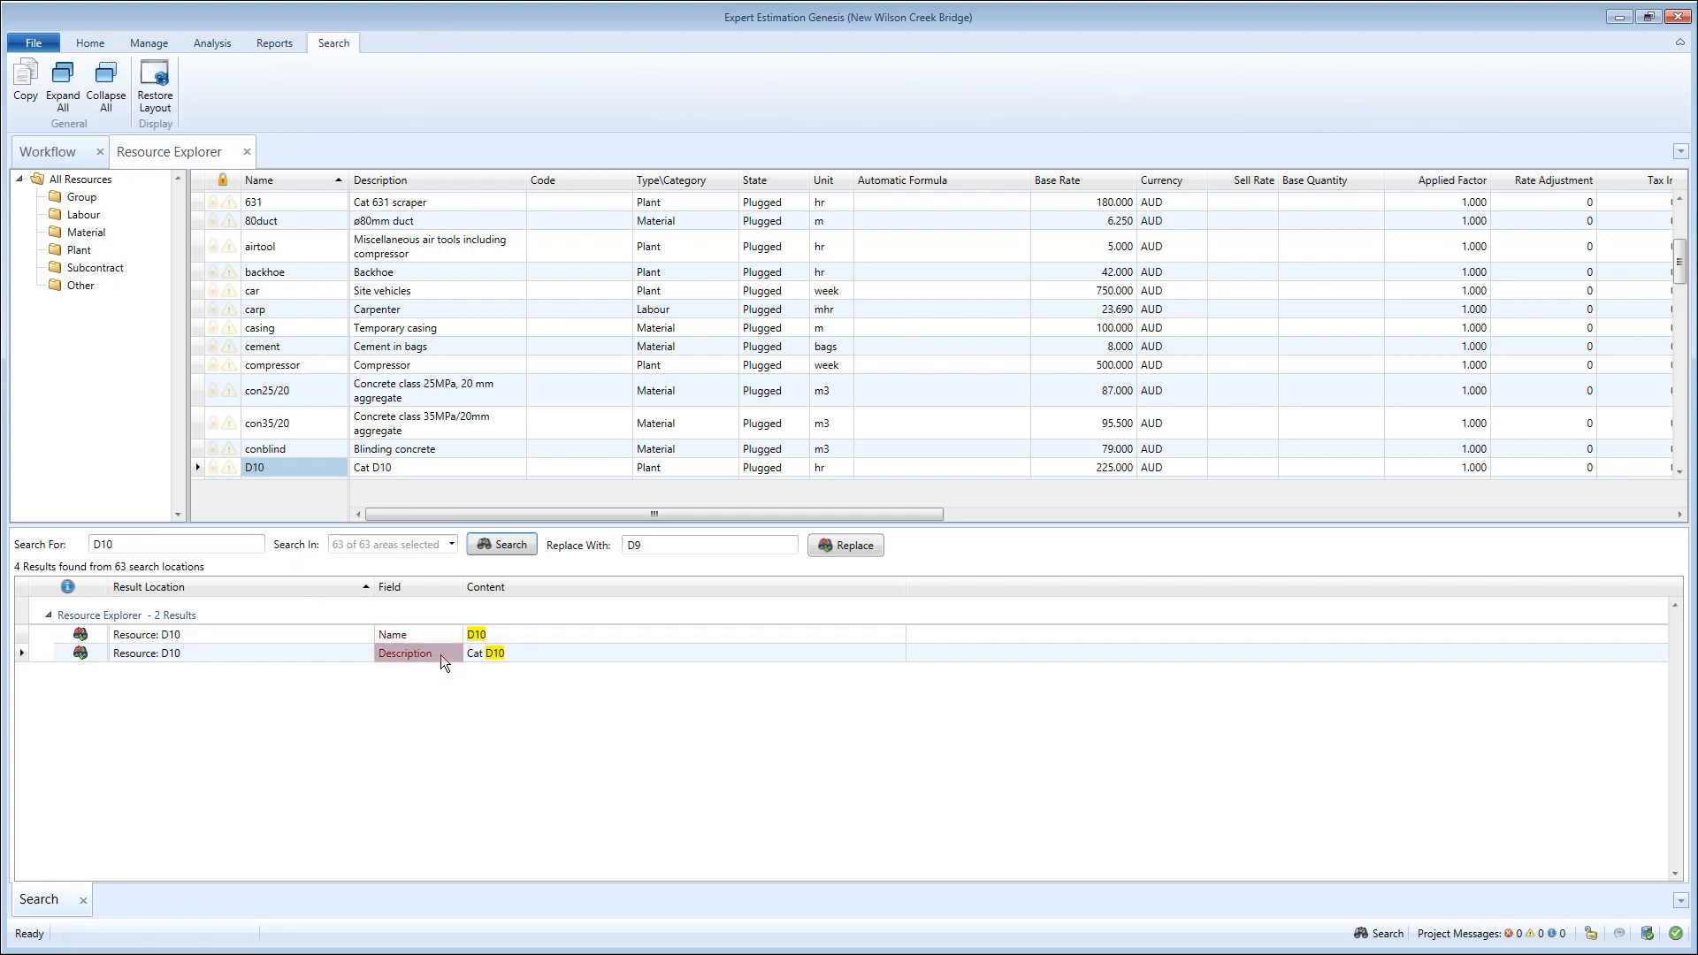
pyautogui.click(650, 549)
pyautogui.write('CAT Large Dozer D10T2 600HP')
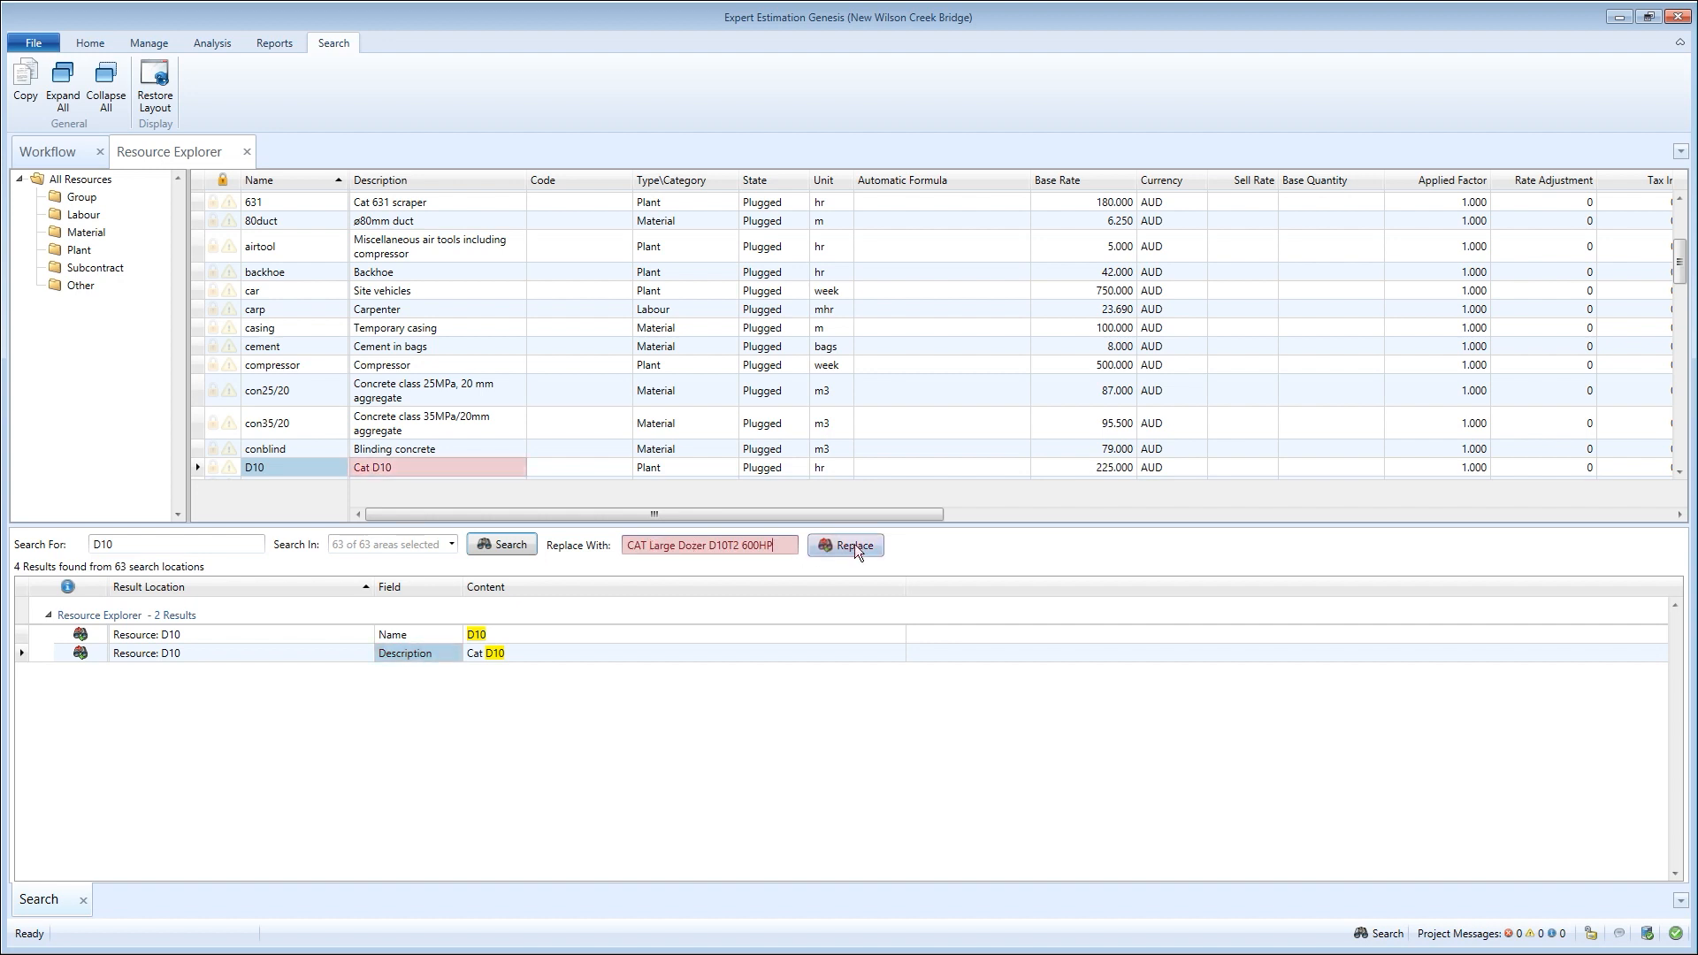
pyautogui.click(854, 544)
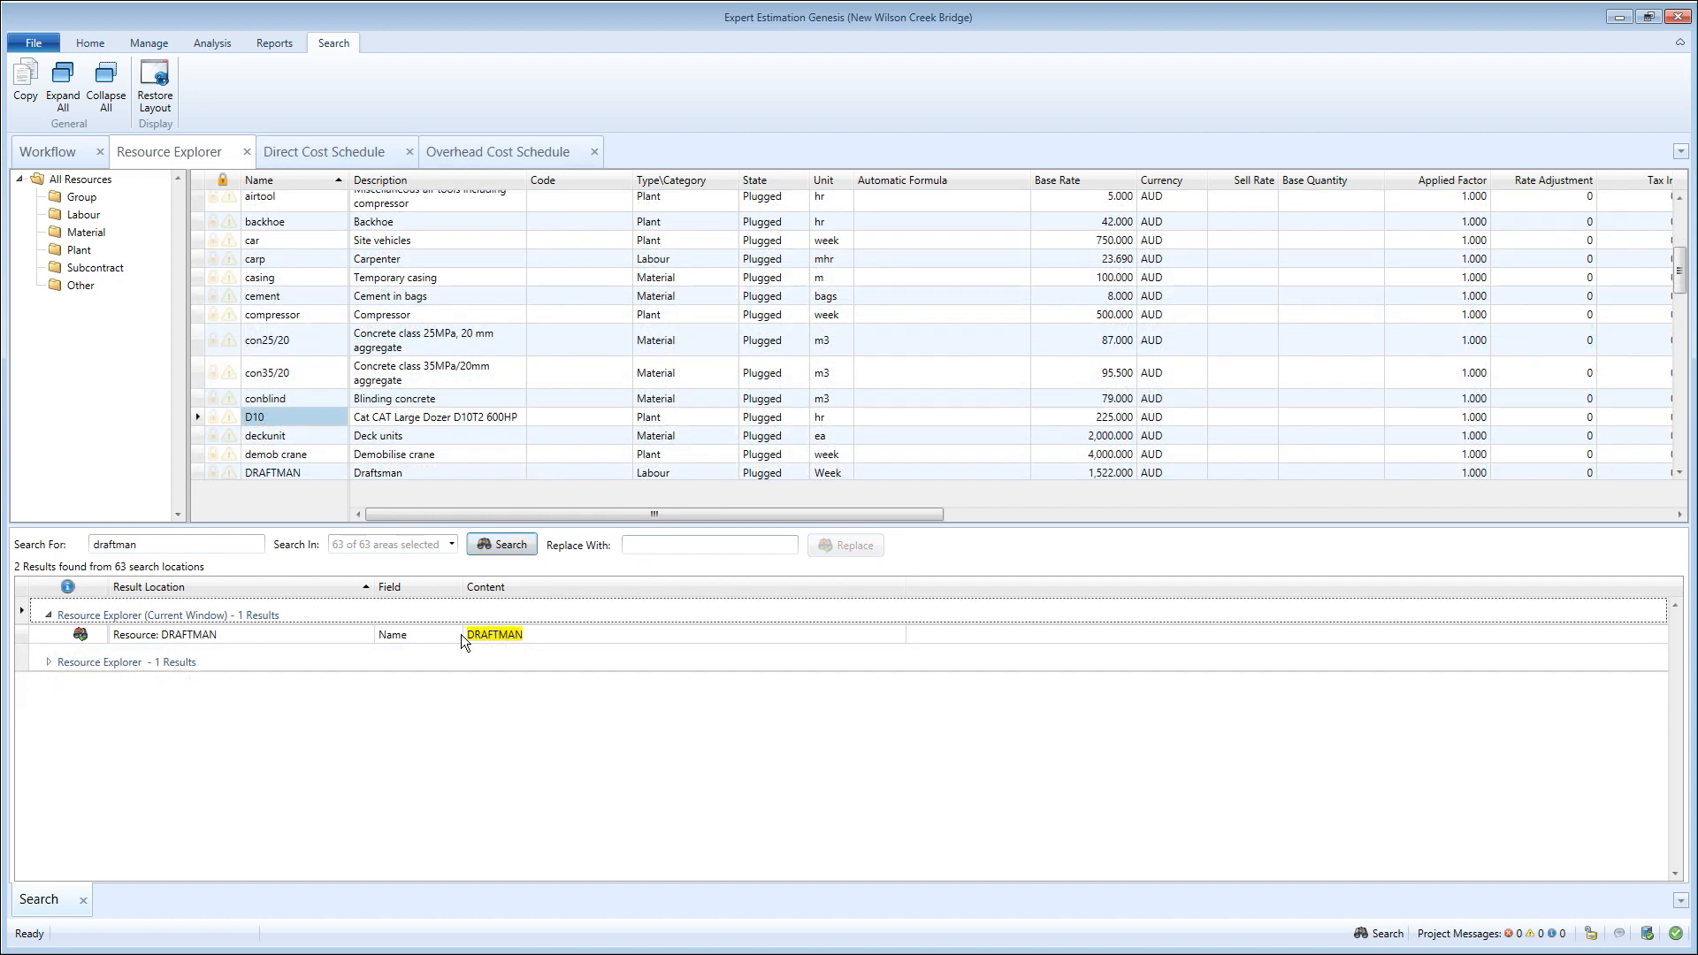
# Replace the DRAFTMAN resource name found in the current window with "Draftsman".
pyautogui.click(458, 634)
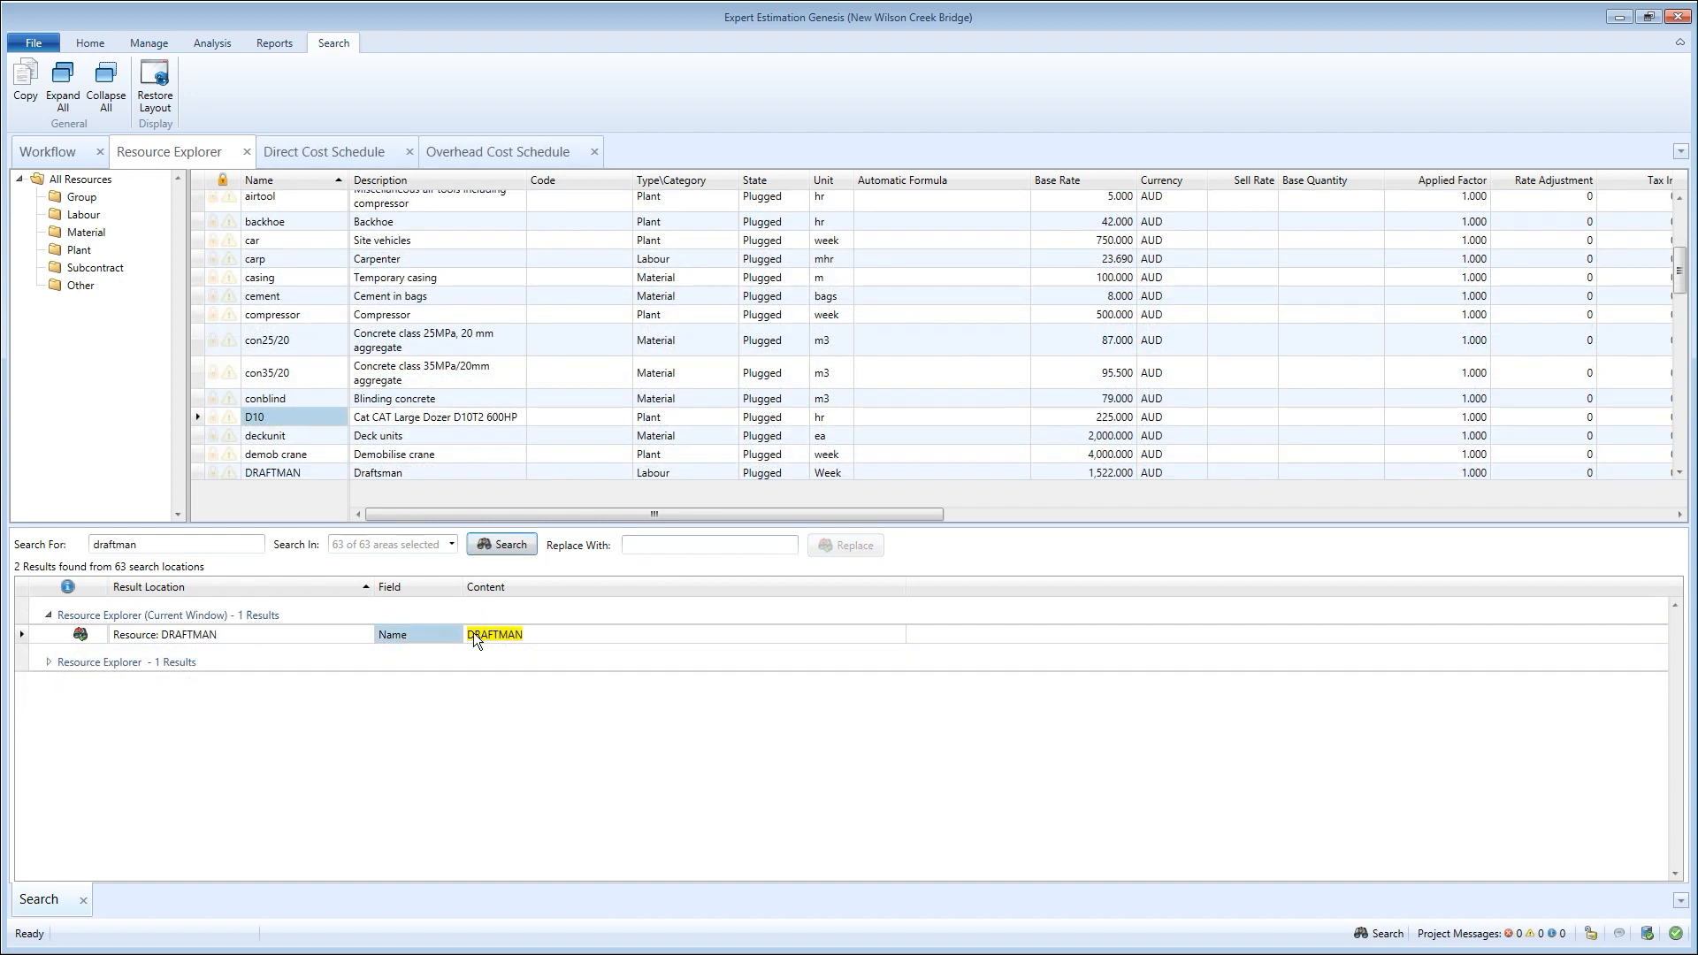
pyautogui.click(724, 545)
pyautogui.write('Draftsman')
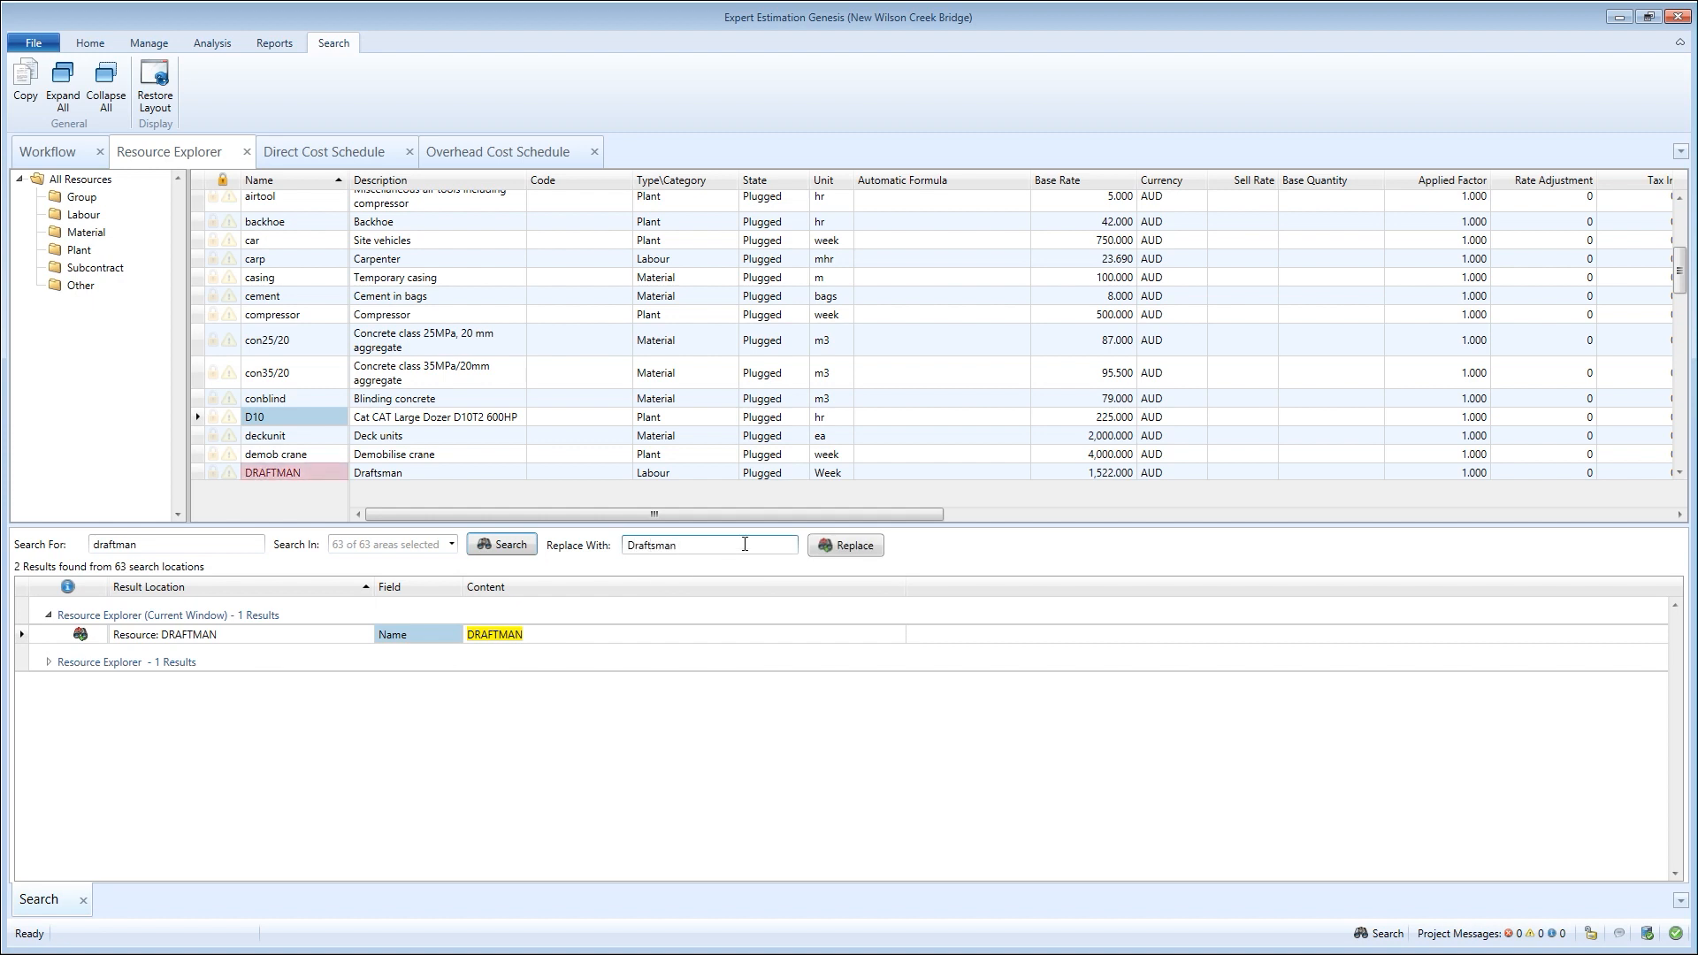
pyautogui.click(872, 555)
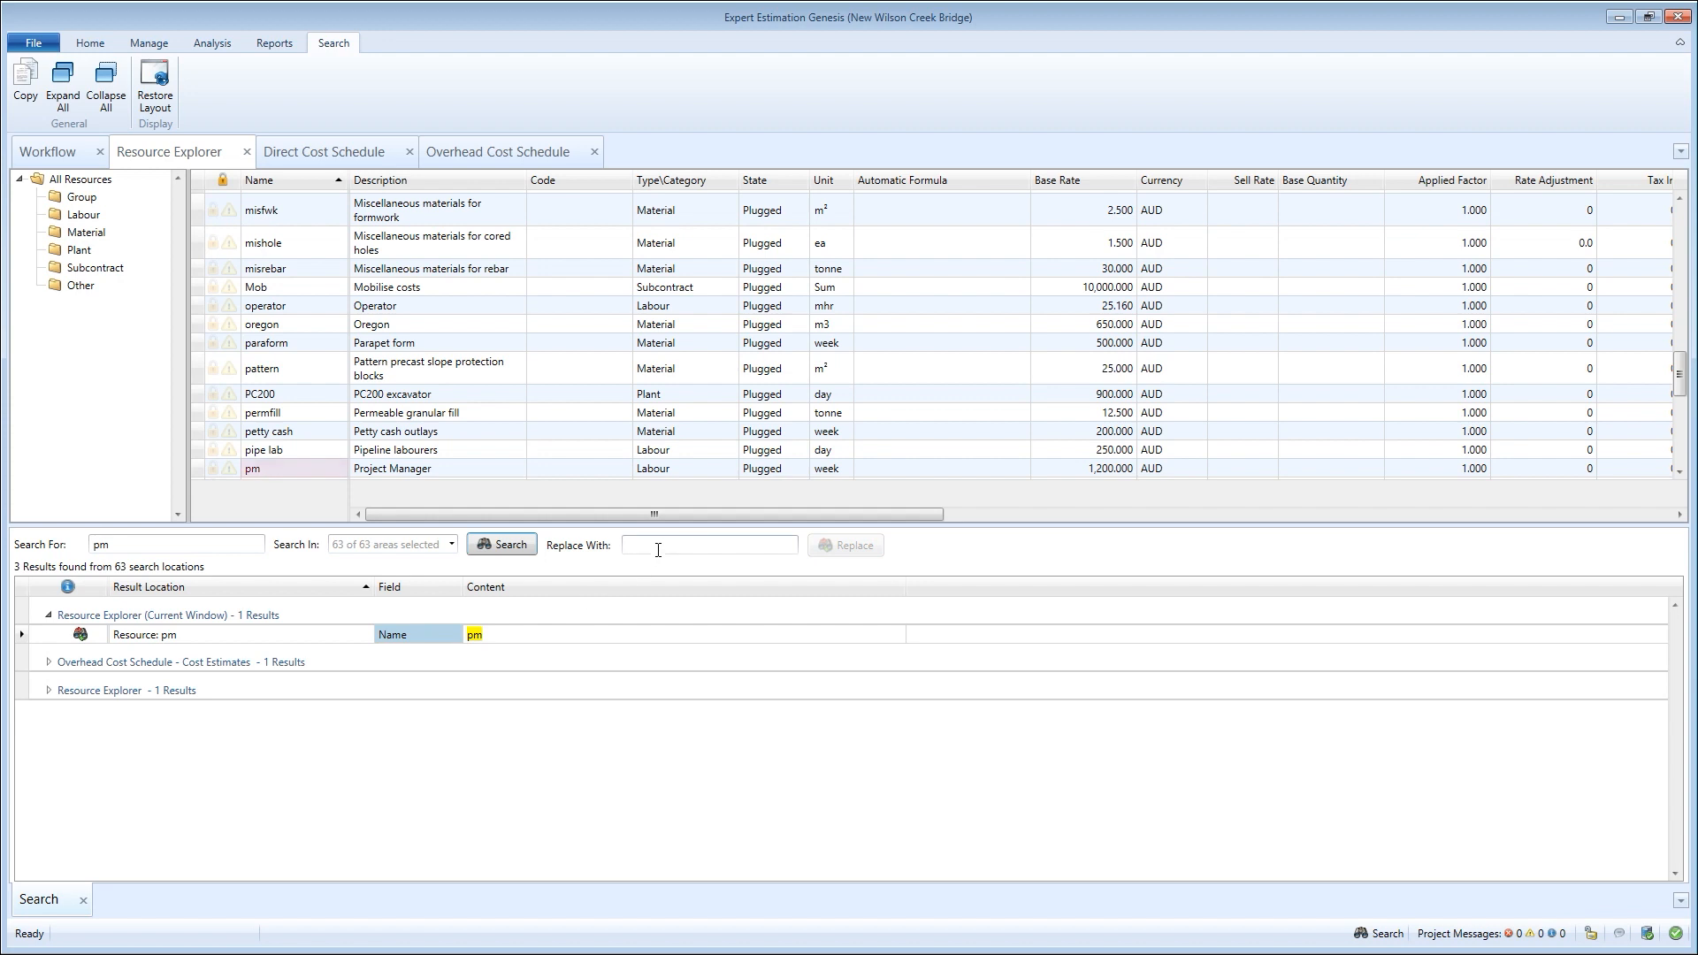
# Replace the resource name "pm" with "PM" and open the Overhead Cost Schedule line 1 cost estimate result.
pyautogui.click(662, 545)
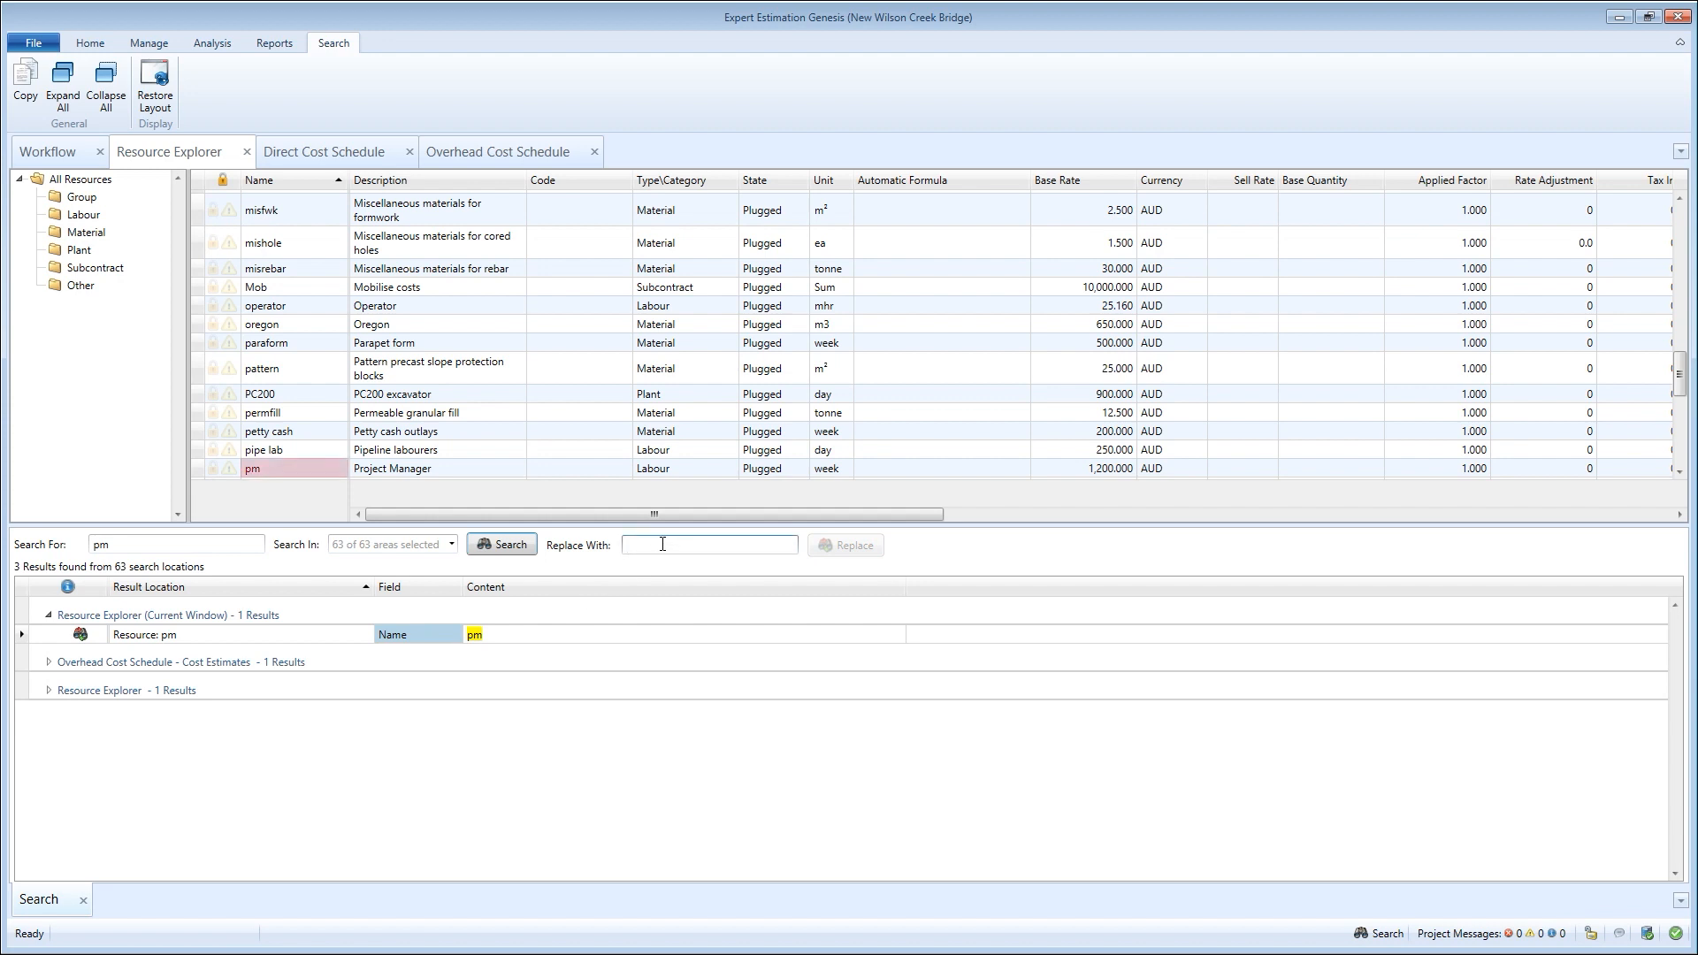
pyautogui.write('PM')
pyautogui.click(846, 543)
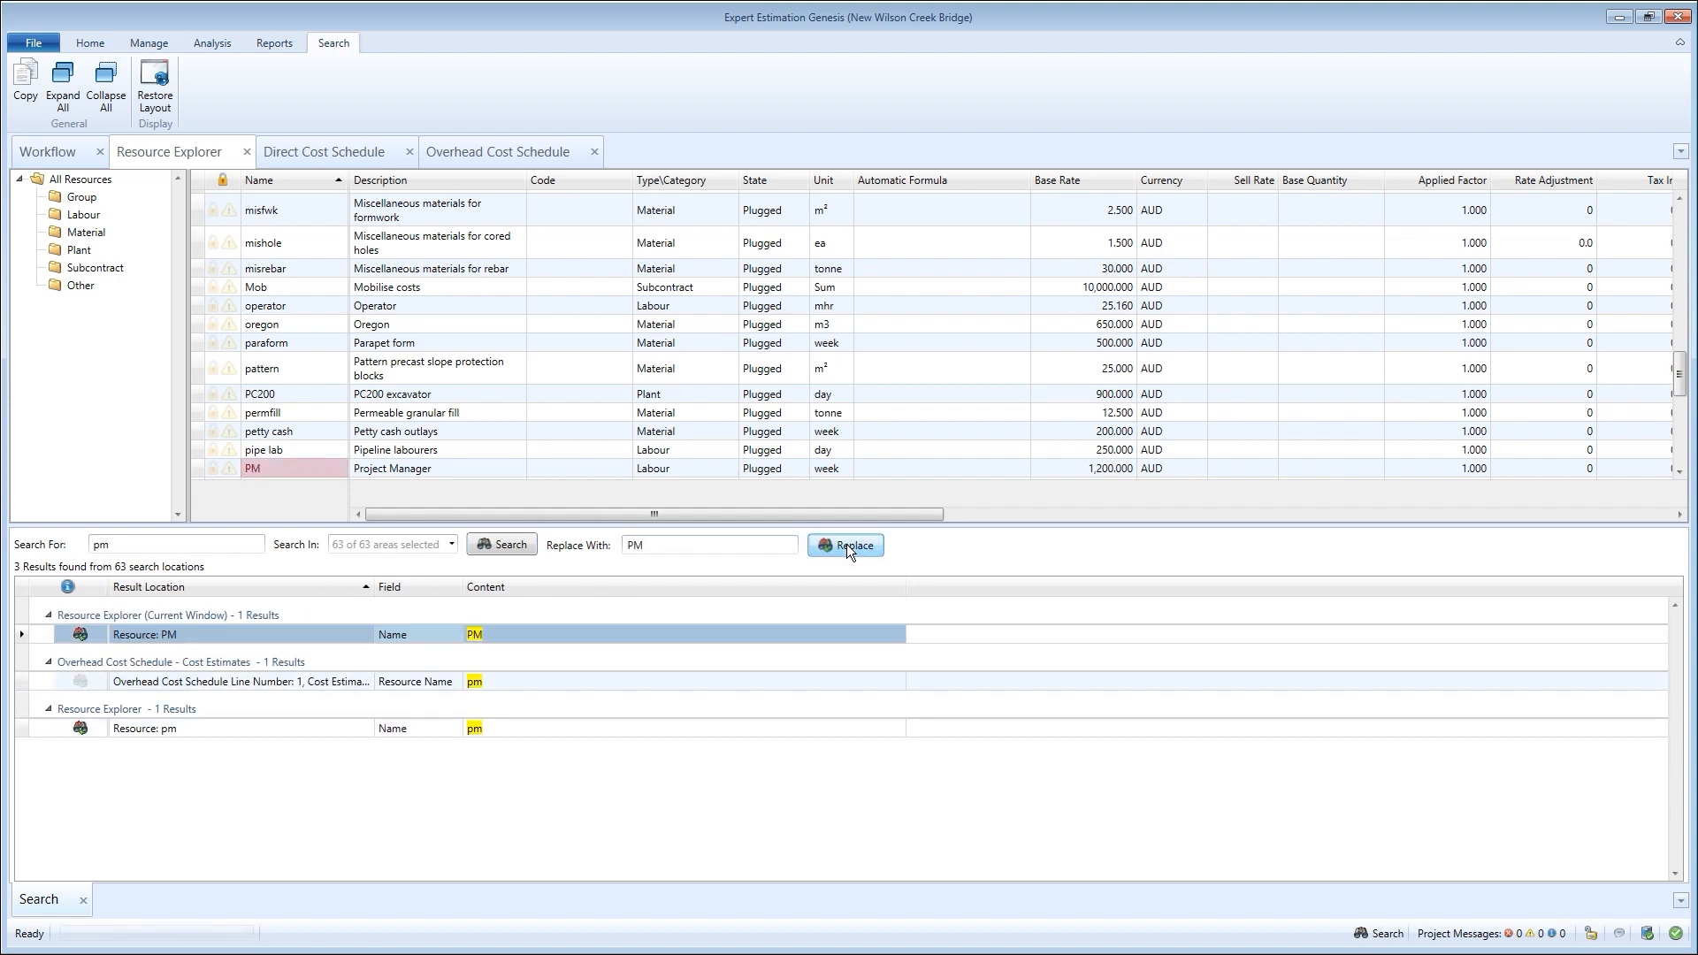
pyautogui.doubleClick(392, 681)
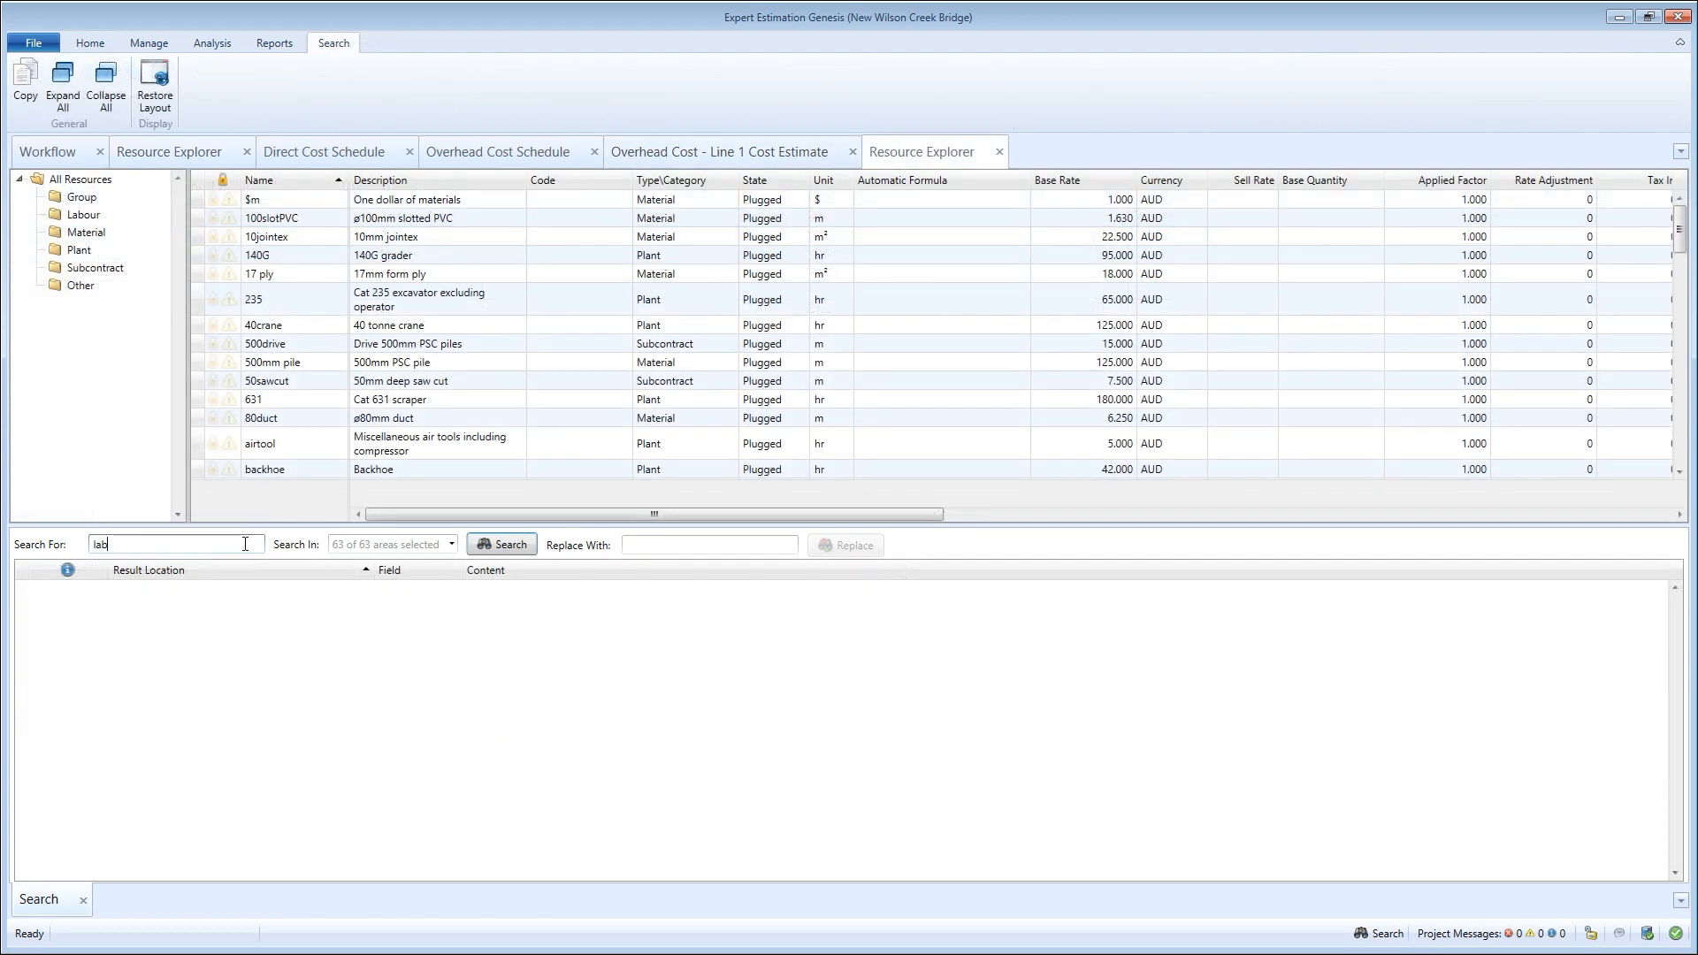
# Search the project for "lab" and examine the results by group, from Resource Explorer through Overhead Cost Schedule cost estimates.
pyautogui.click(504, 543)
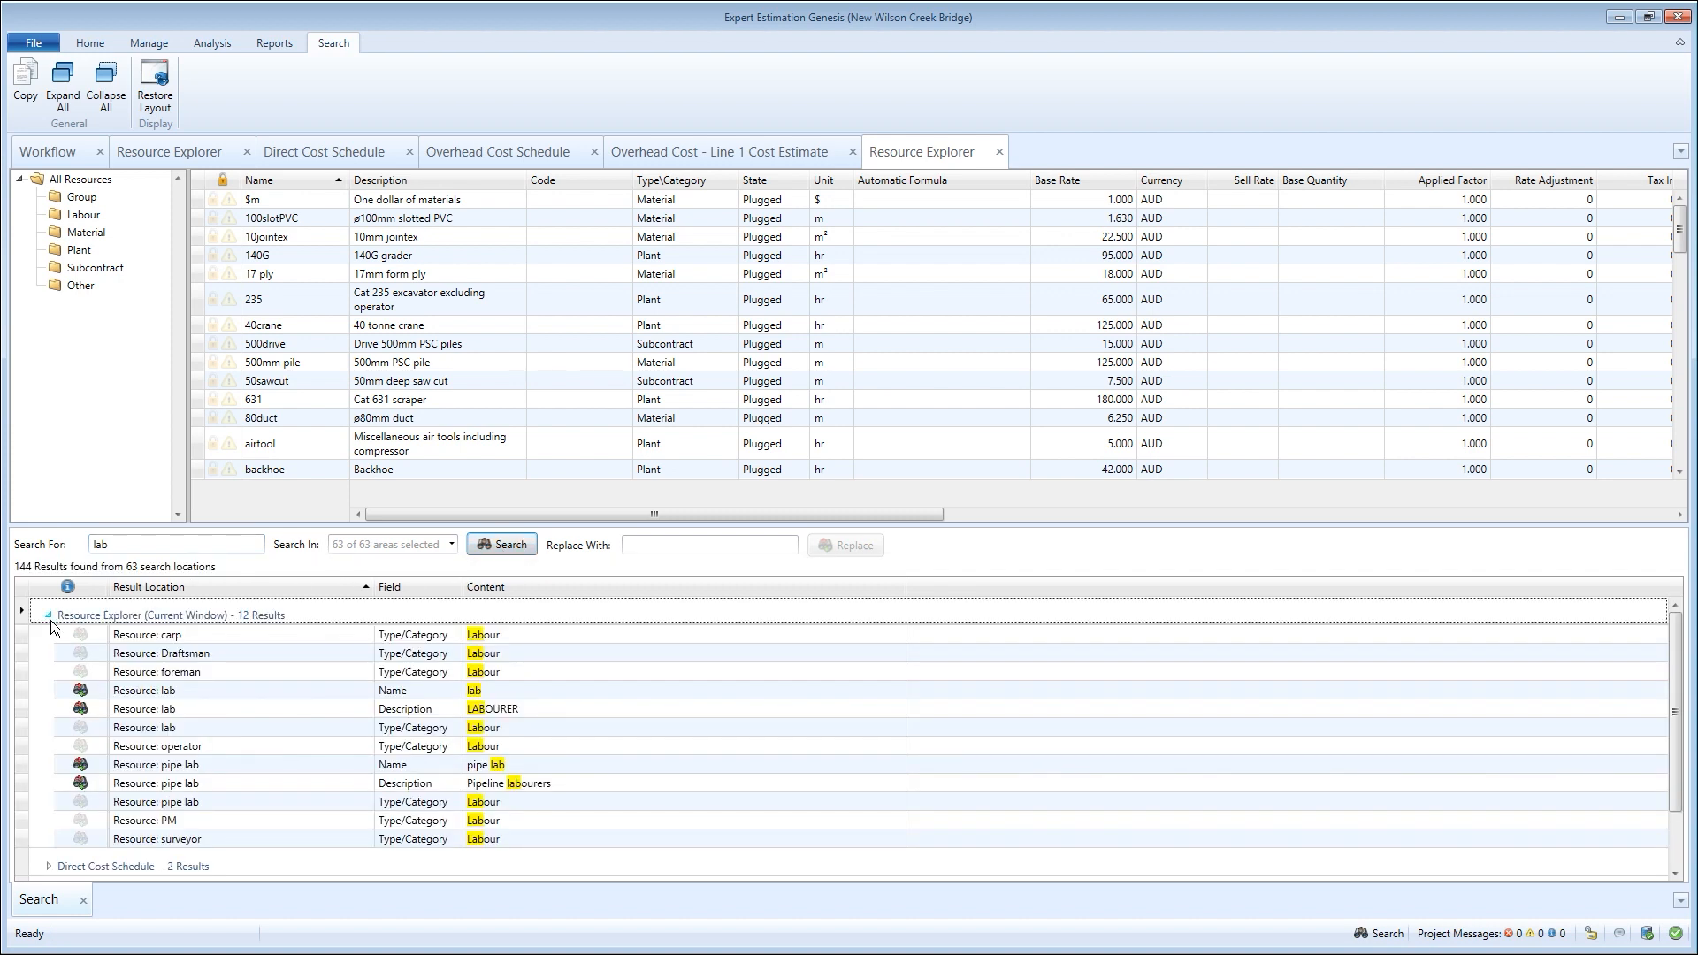
pyautogui.click(46, 617)
pyautogui.click(47, 644)
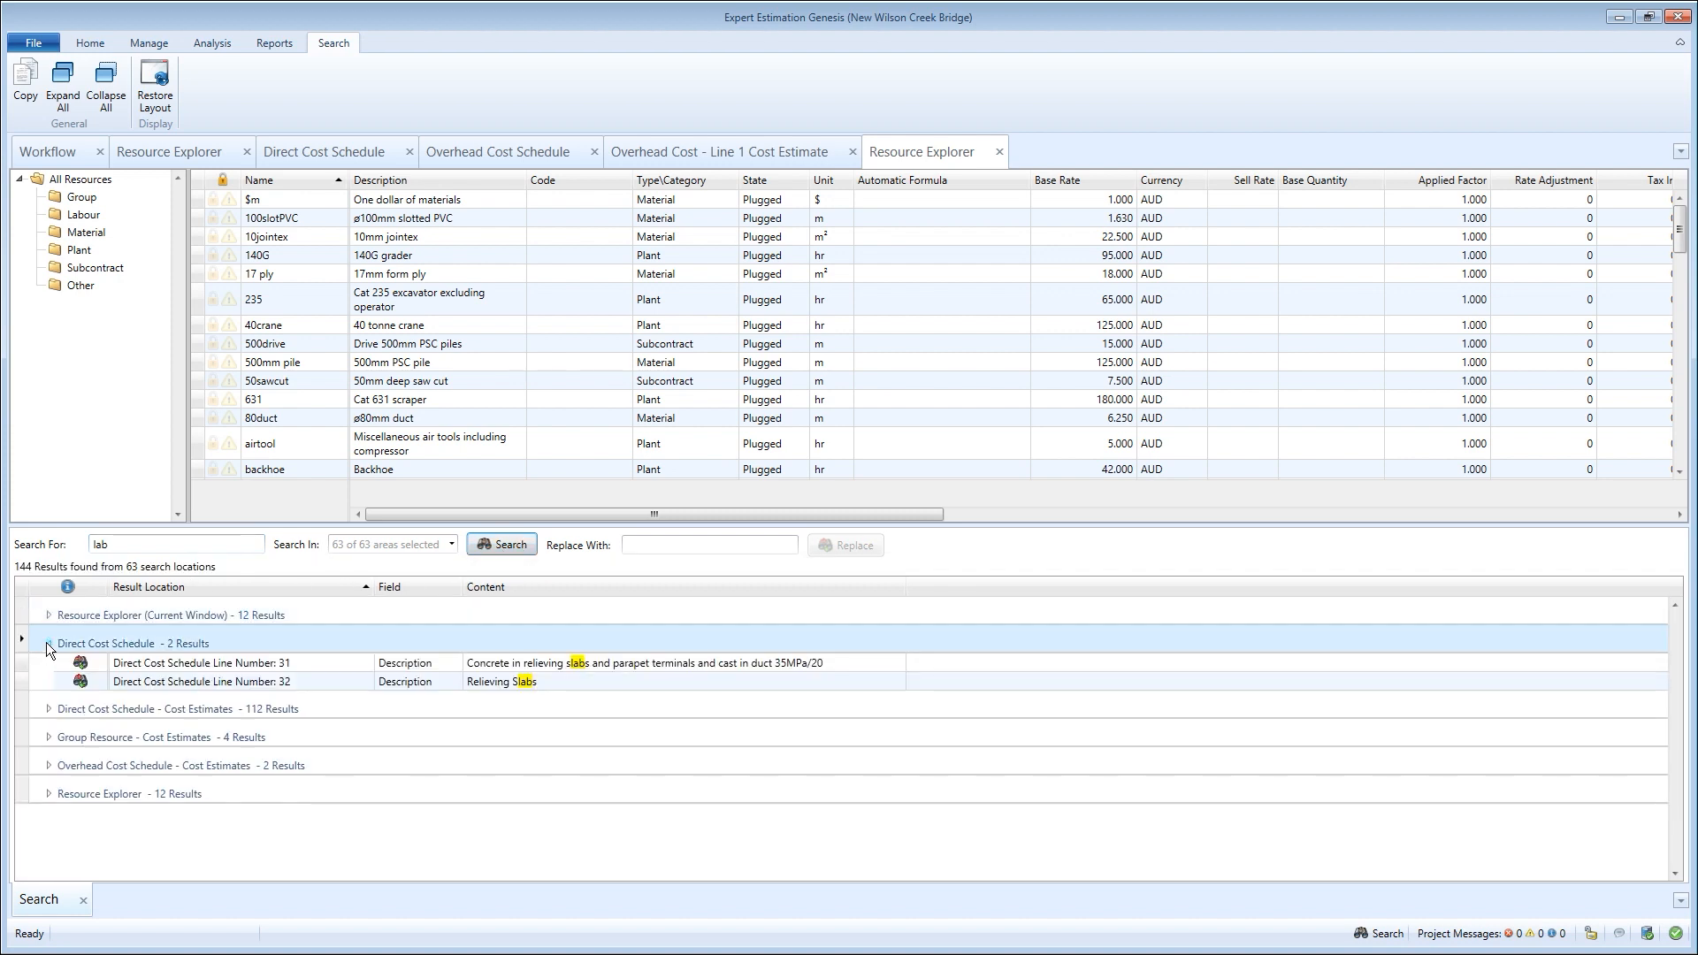
pyautogui.click(47, 644)
pyautogui.click(47, 671)
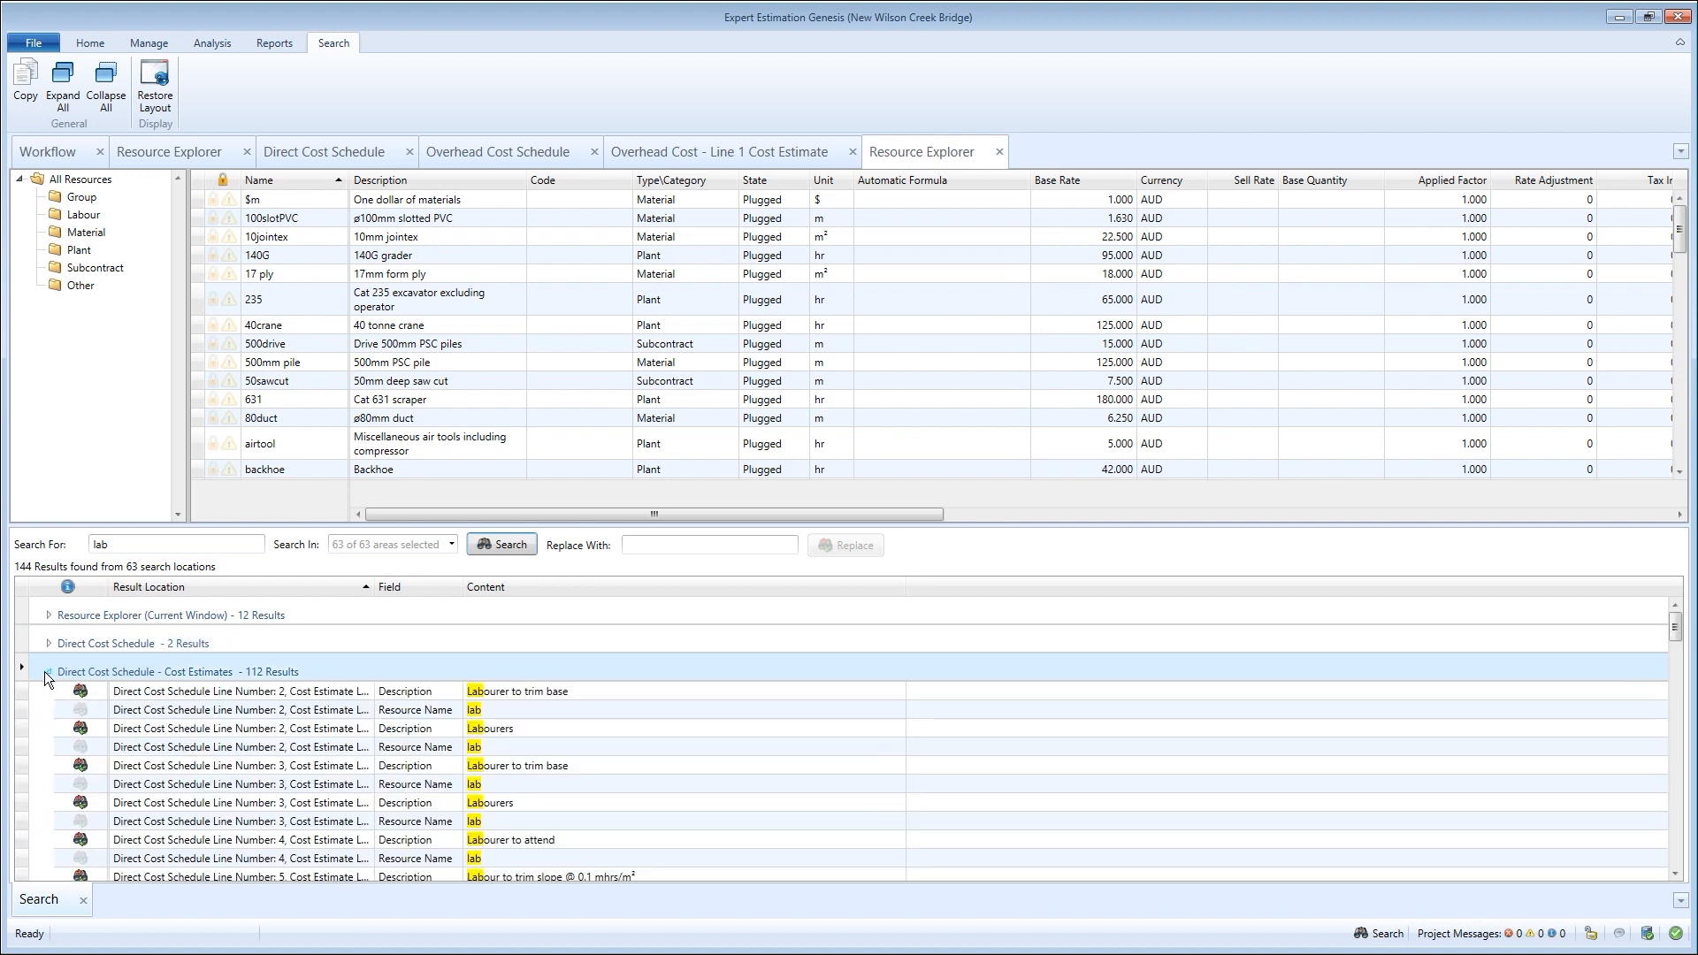
pyautogui.click(44, 671)
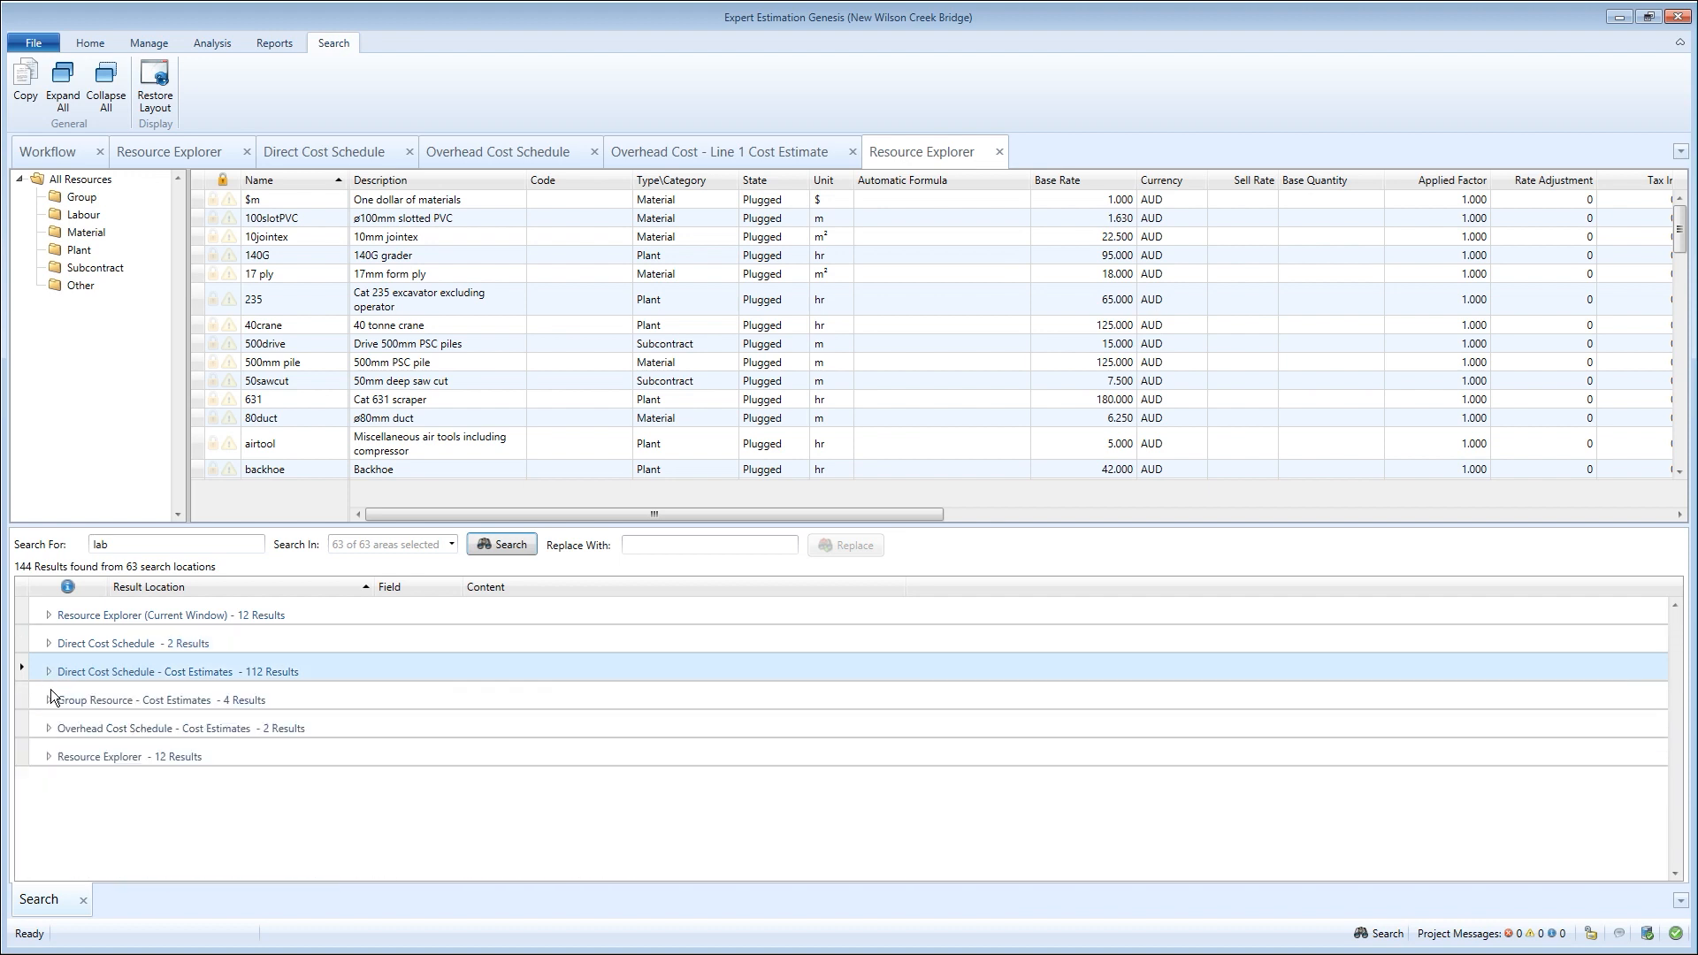
pyautogui.click(48, 700)
pyautogui.click(46, 698)
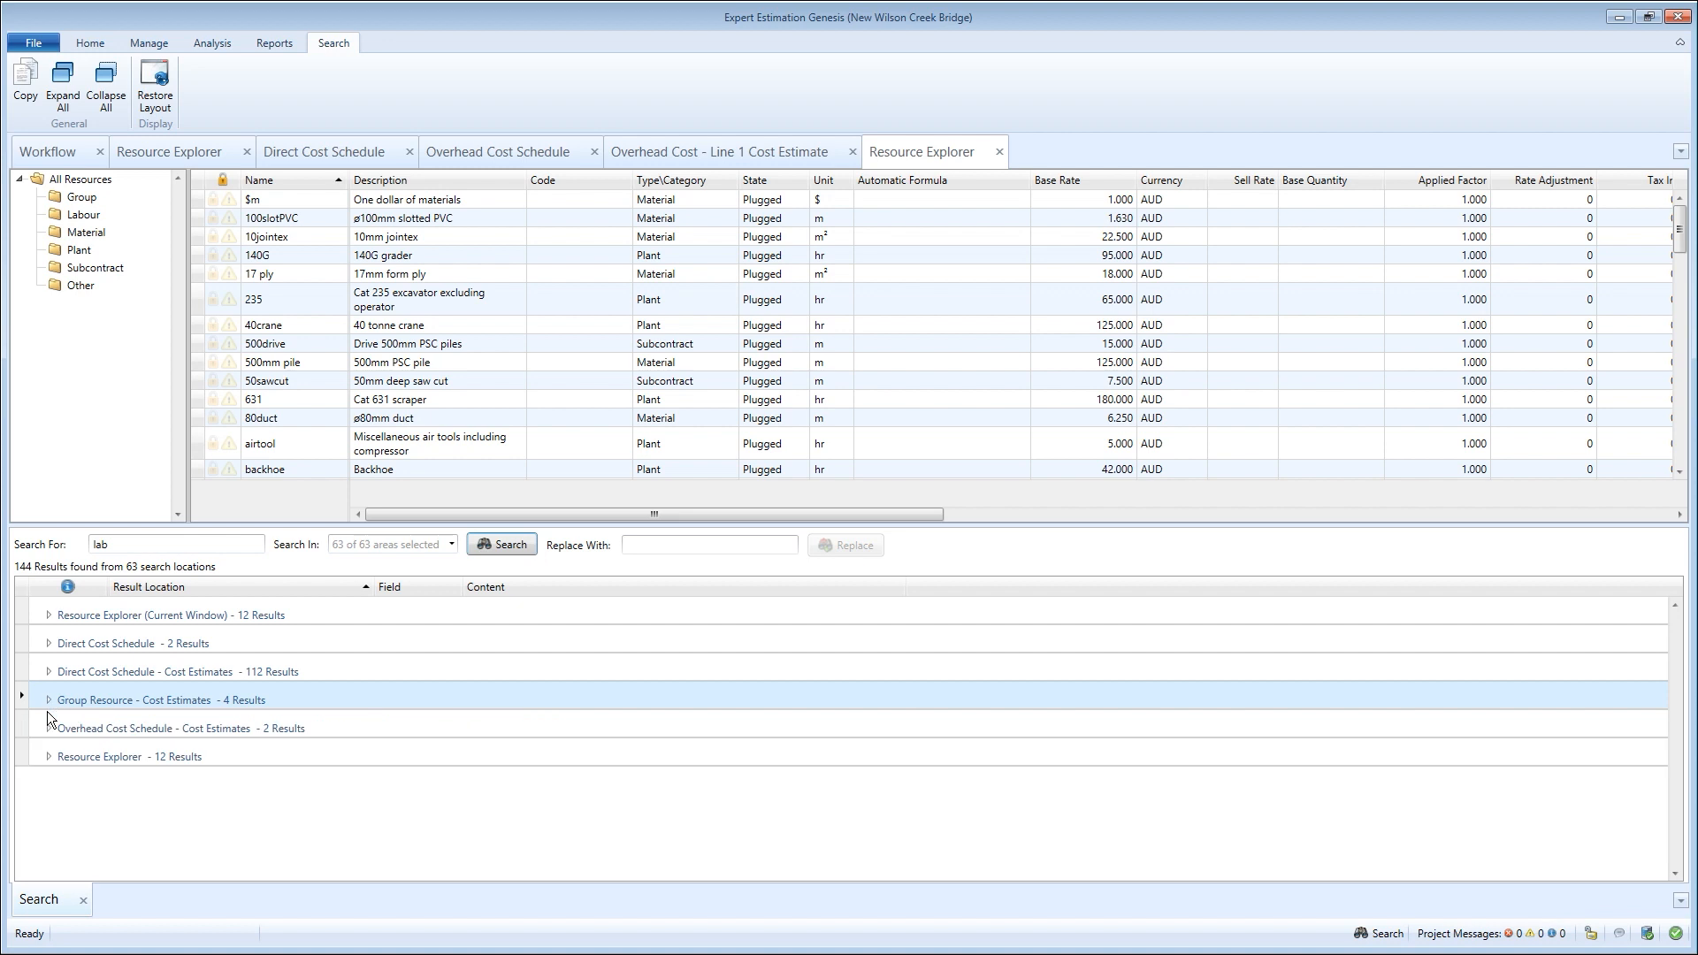
pyautogui.click(50, 722)
pyautogui.click(50, 724)
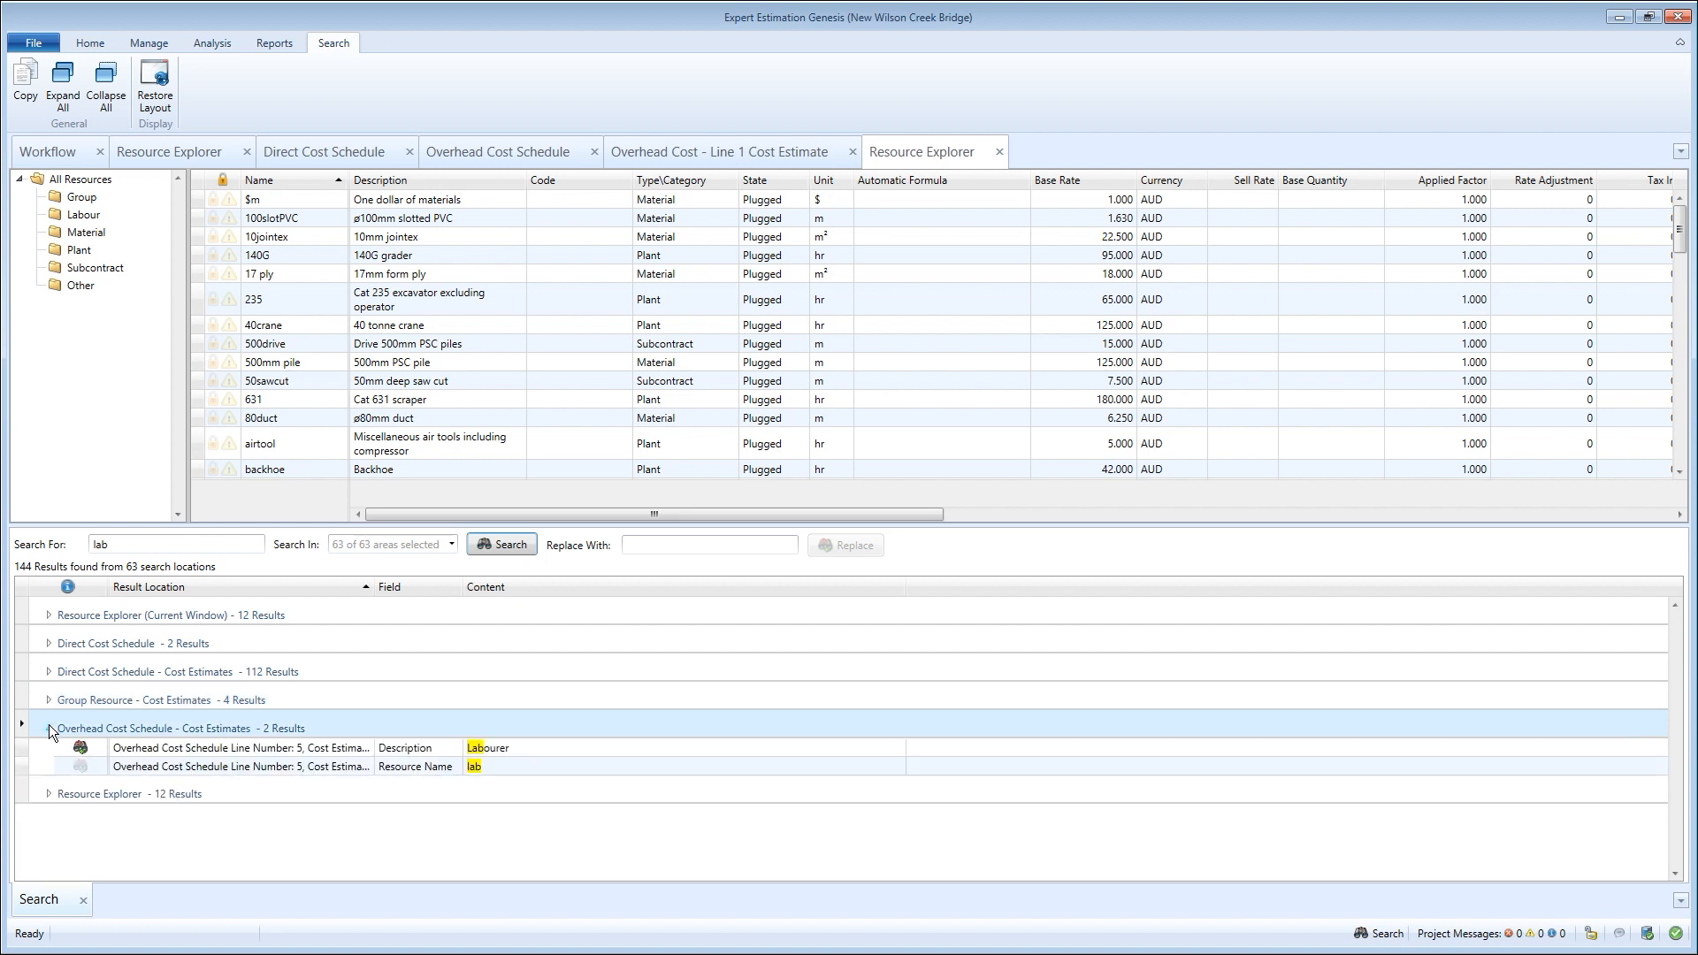
pyautogui.click(50, 726)
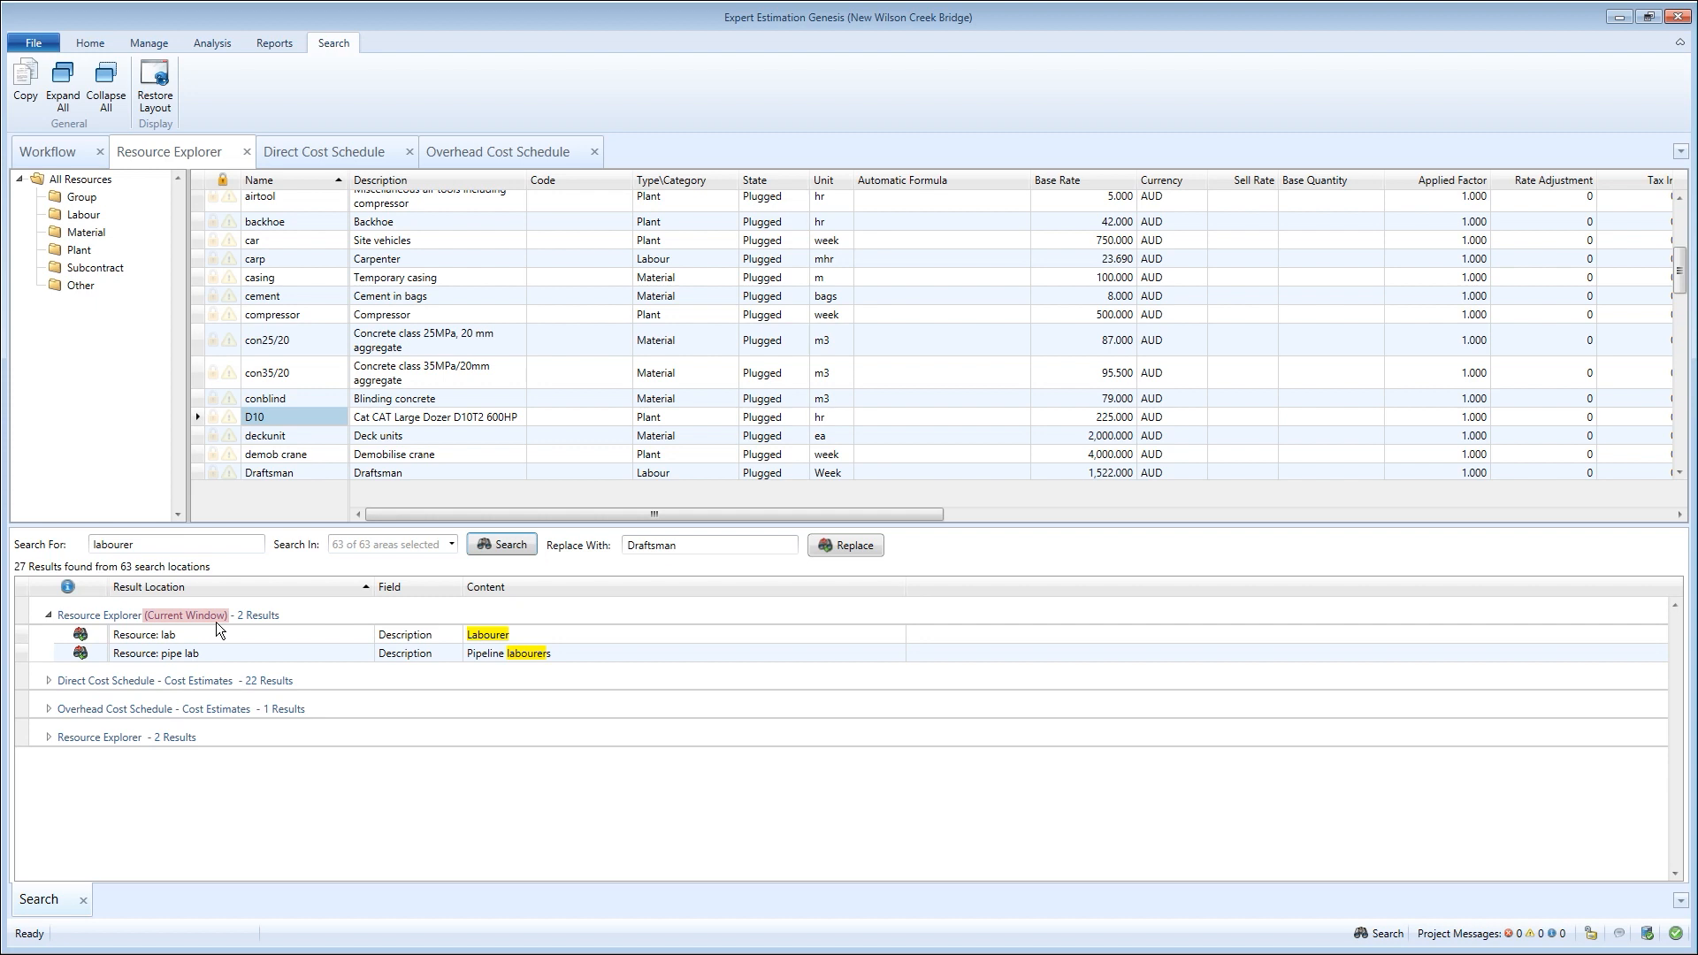
# Examine the direct cost estimate and resource results for "labourer", and search the project for "30".
pyautogui.click(50, 681)
pyautogui.moveTo(419, 634)
pyautogui.mouseDown()
pyautogui.moveTo(443, 788)
pyautogui.moveTo(451, 636)
pyautogui.mouseUp()
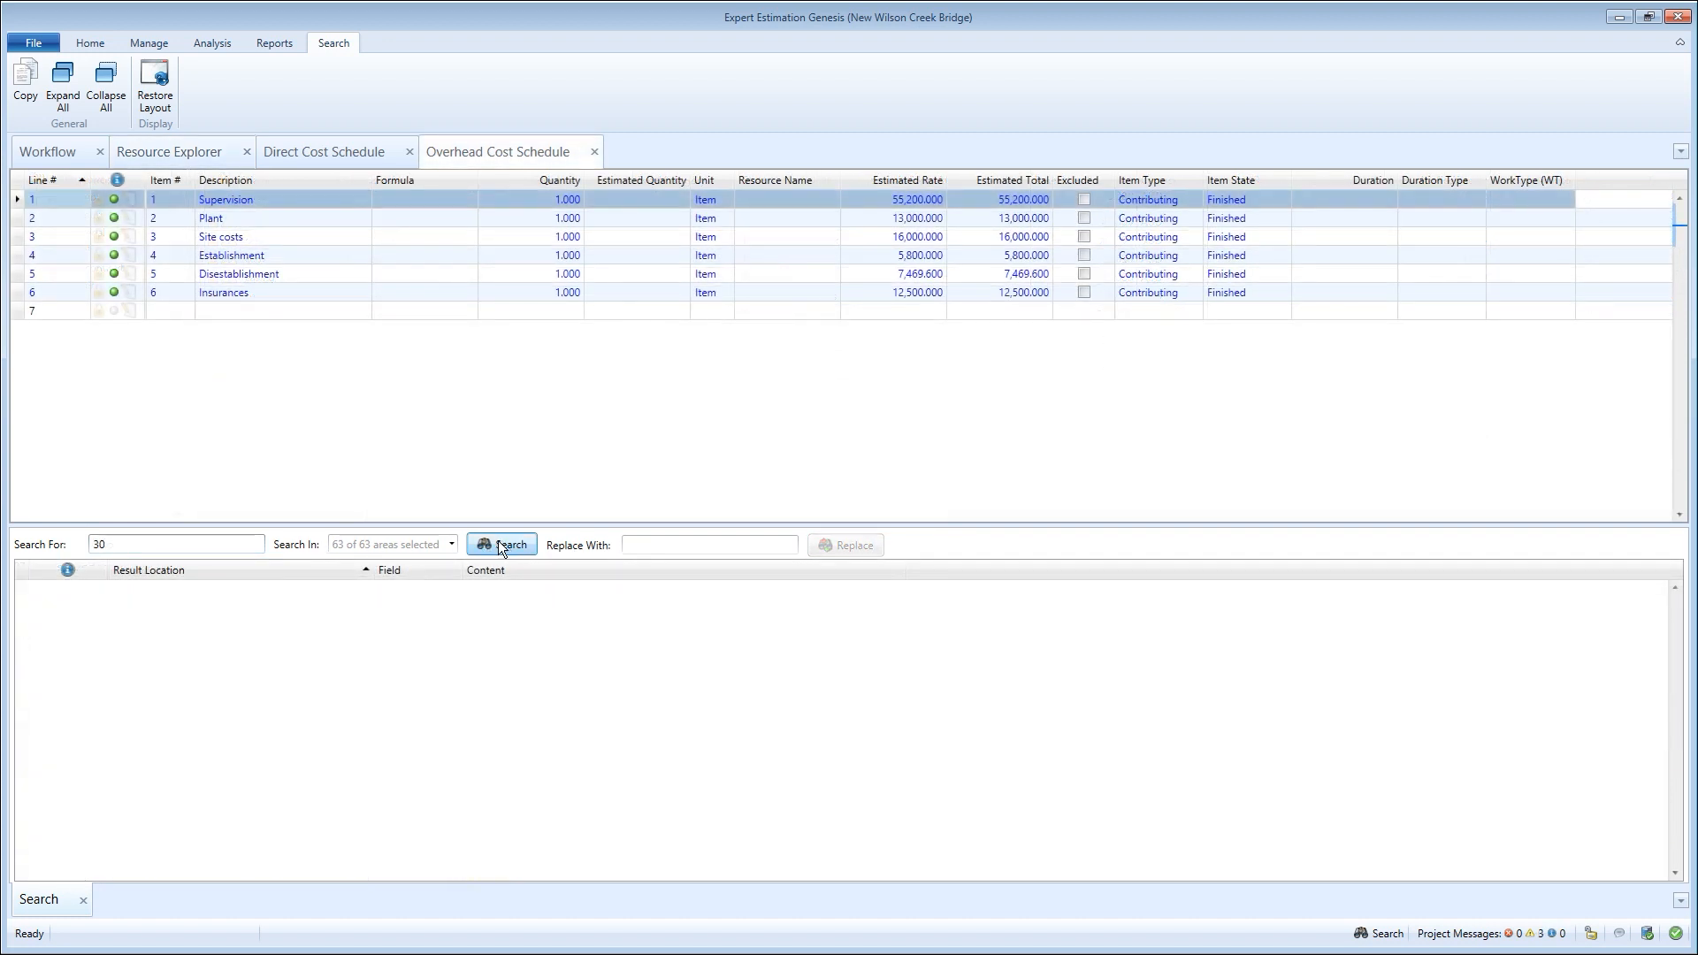
pyautogui.click(484, 544)
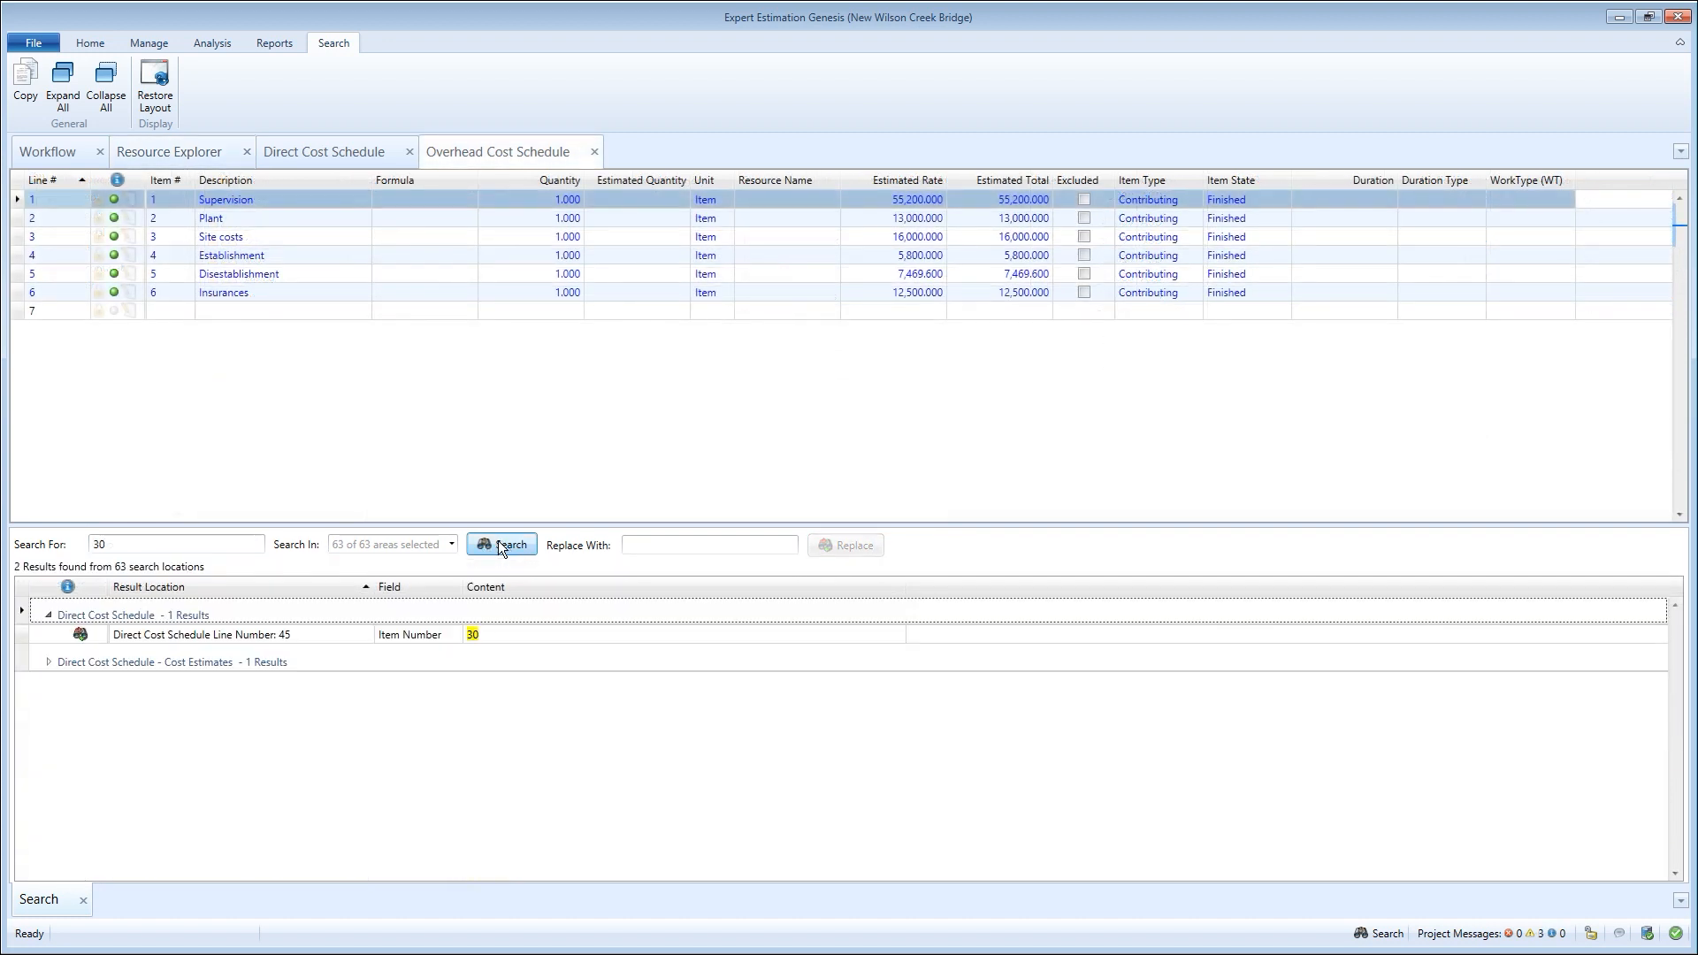
# Review the grouped results for "30" and open the direct cost estimate containing the 30 tonne excavator description.
pyautogui.click(46, 615)
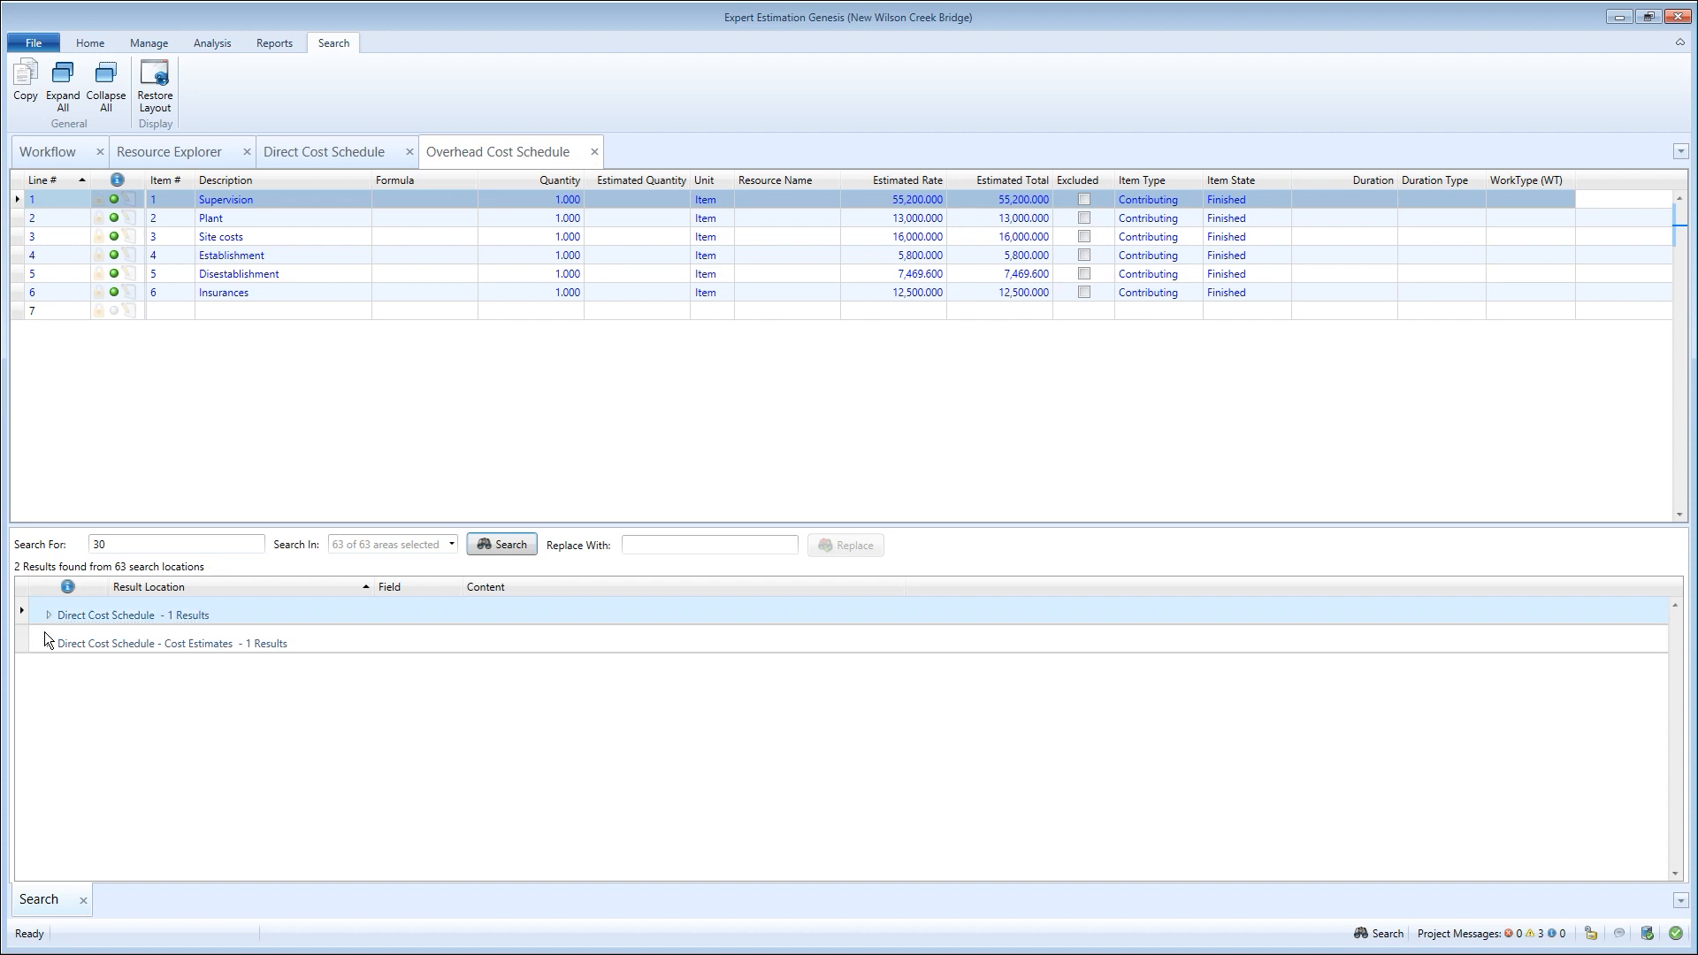
pyautogui.click(48, 644)
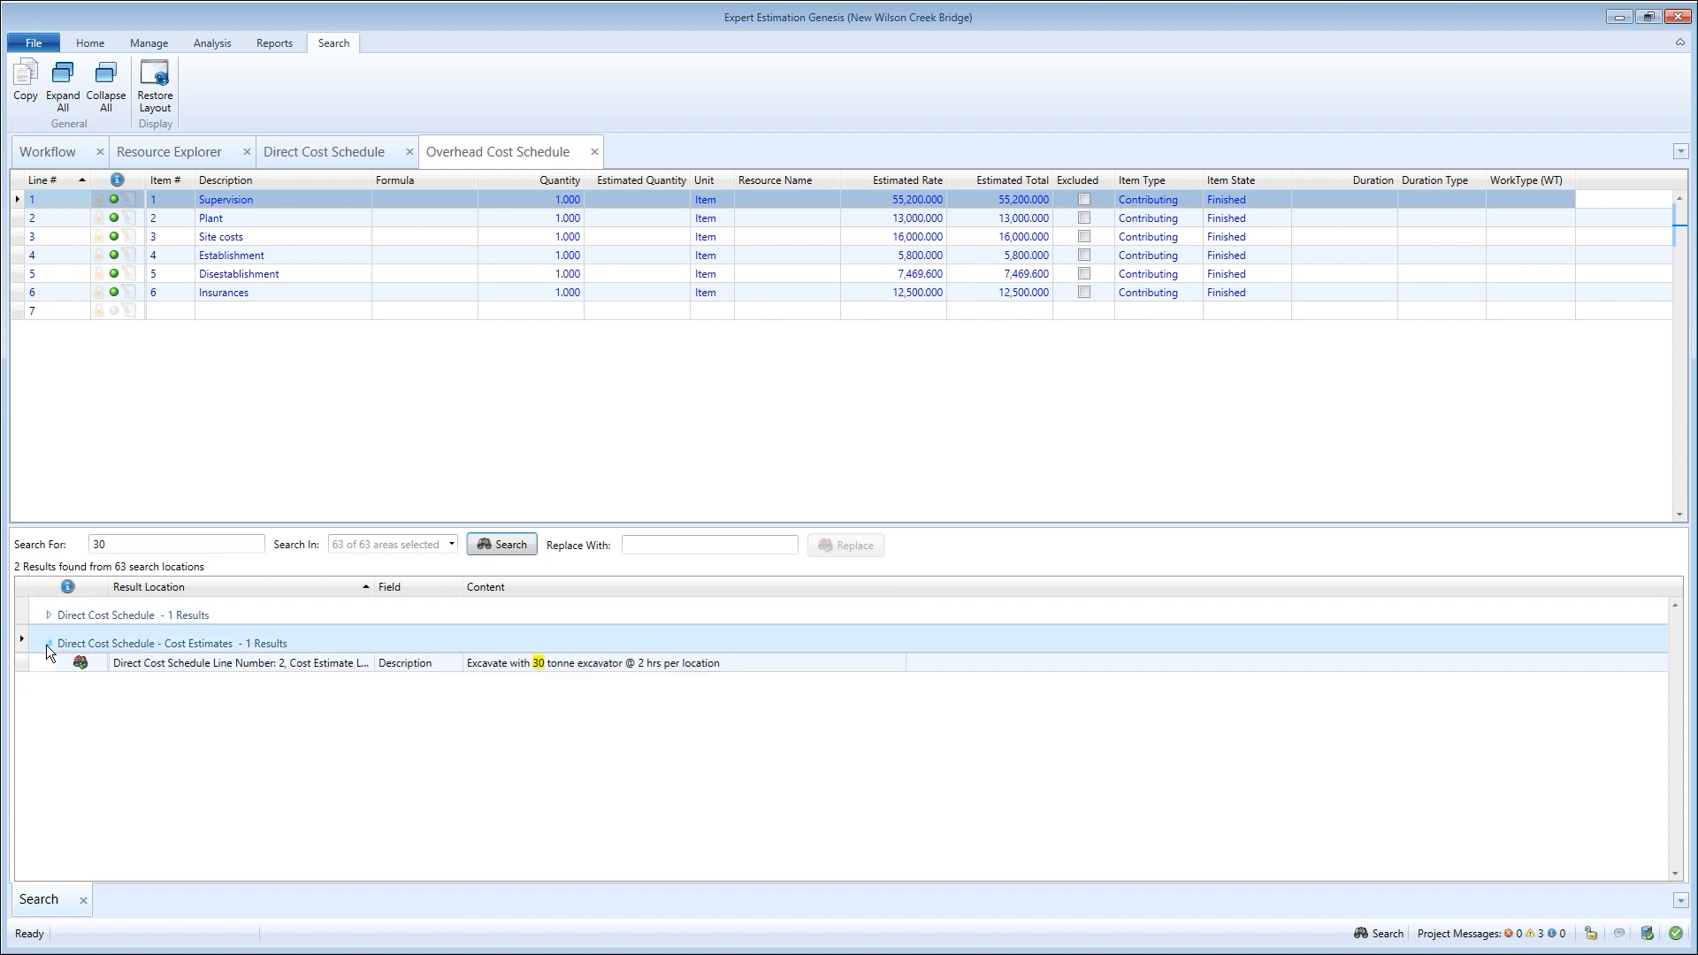
pyautogui.click(410, 665)
pyautogui.doubleClick(410, 665)
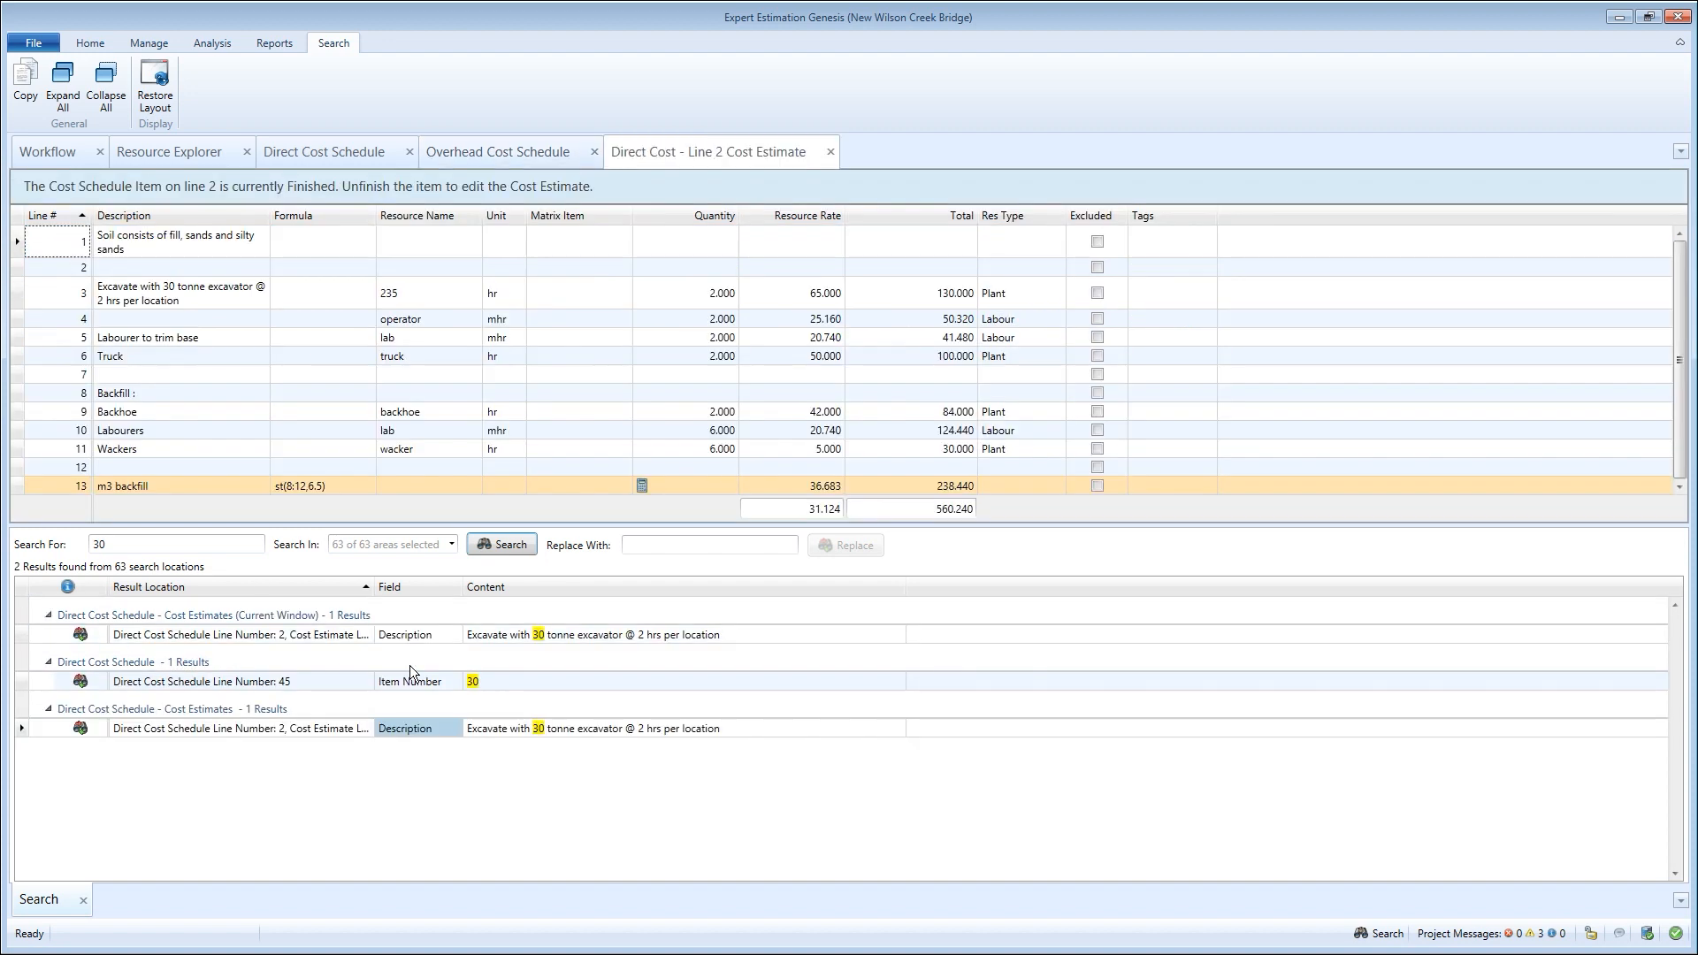
# Replace "30" with "22" in the excavator description on line 3 of the open cost estimate.
pyautogui.click(630, 546)
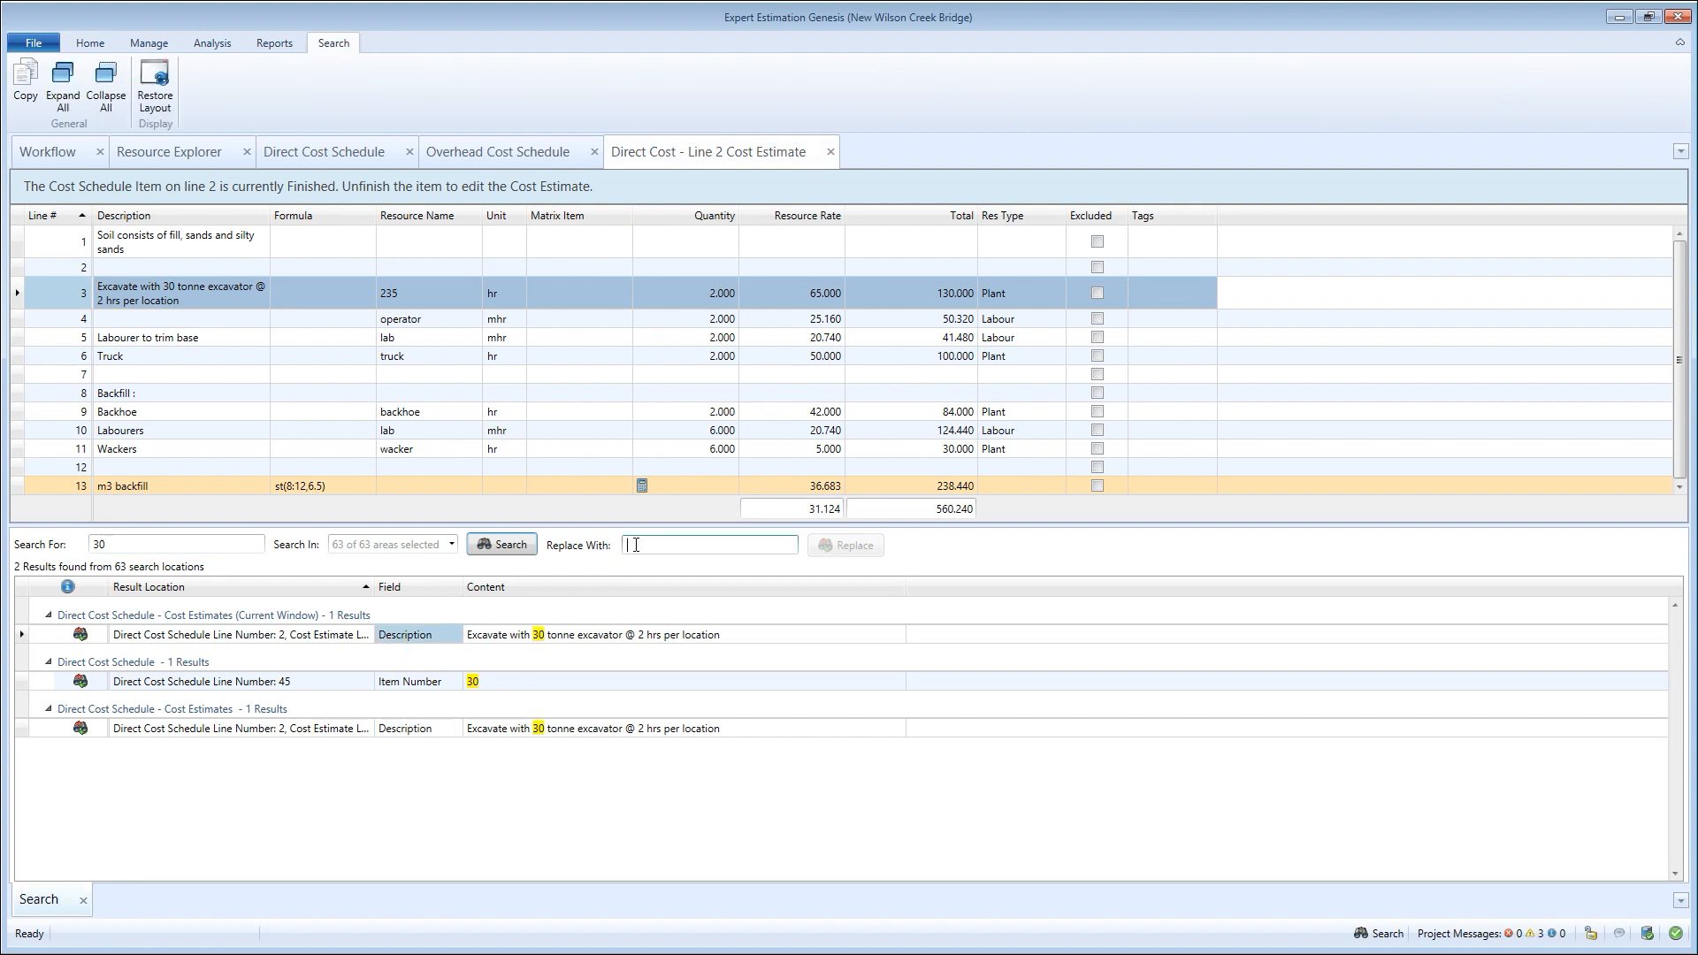
pyautogui.write('22')
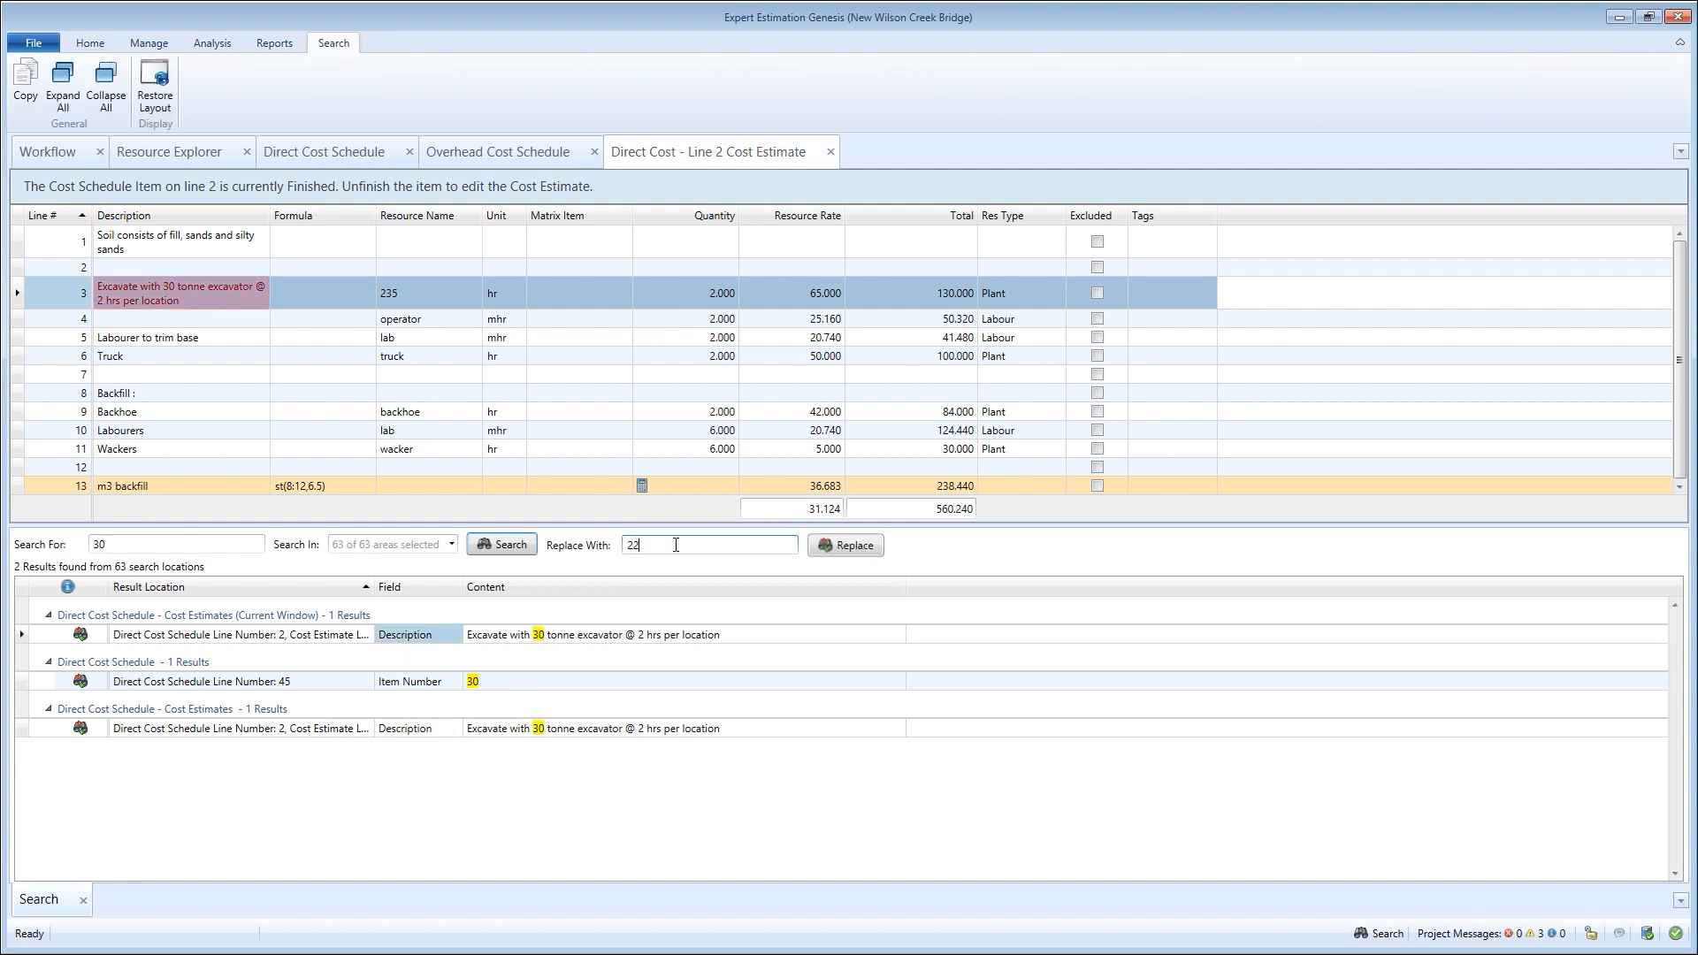
pyautogui.click(850, 543)
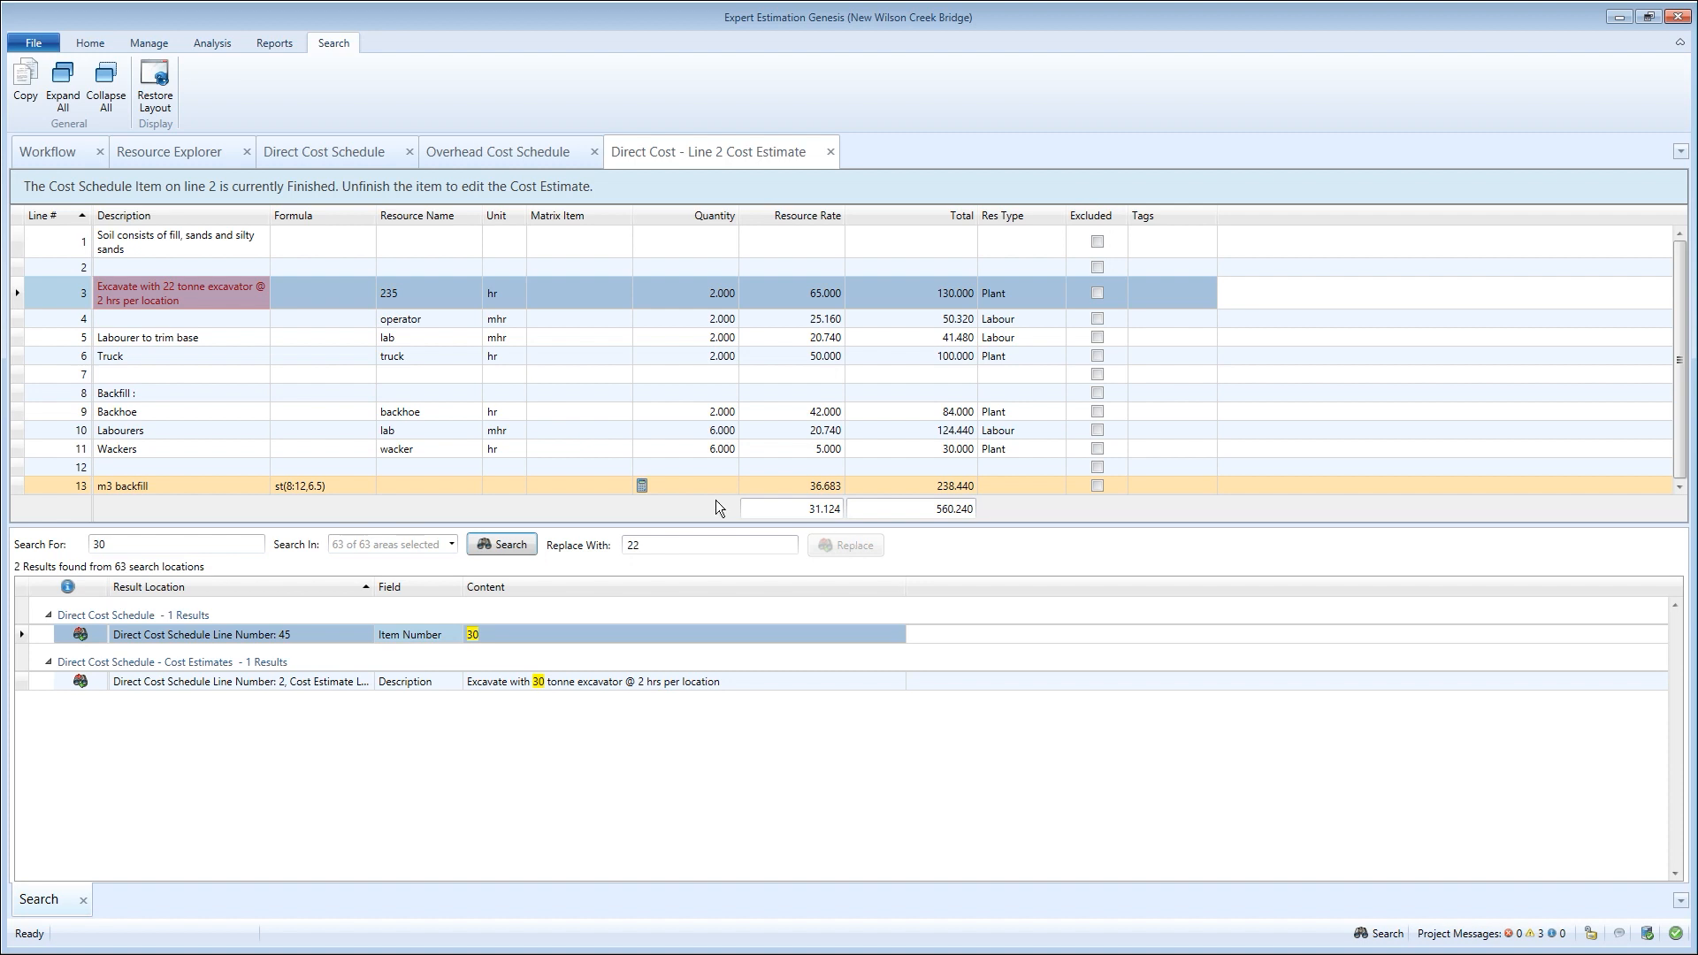
# Unfinish the line 2 direct cost schedule item and undo the replacement in the excavator description.
pyautogui.click(676, 149)
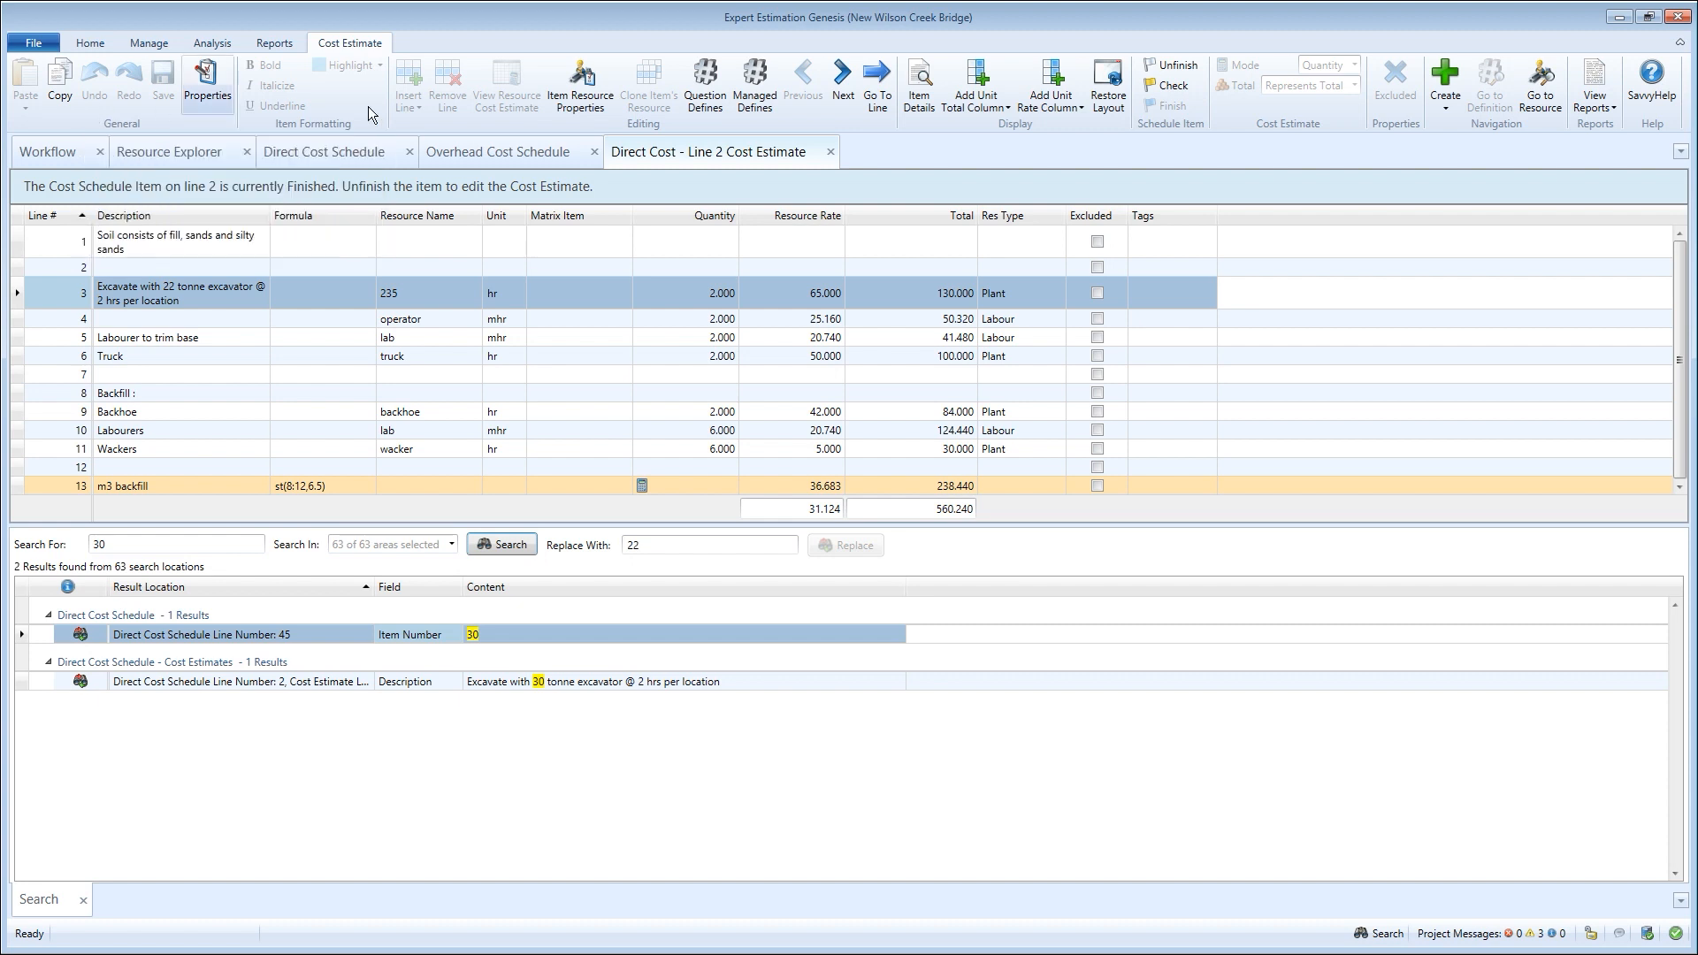
pyautogui.click(1156, 67)
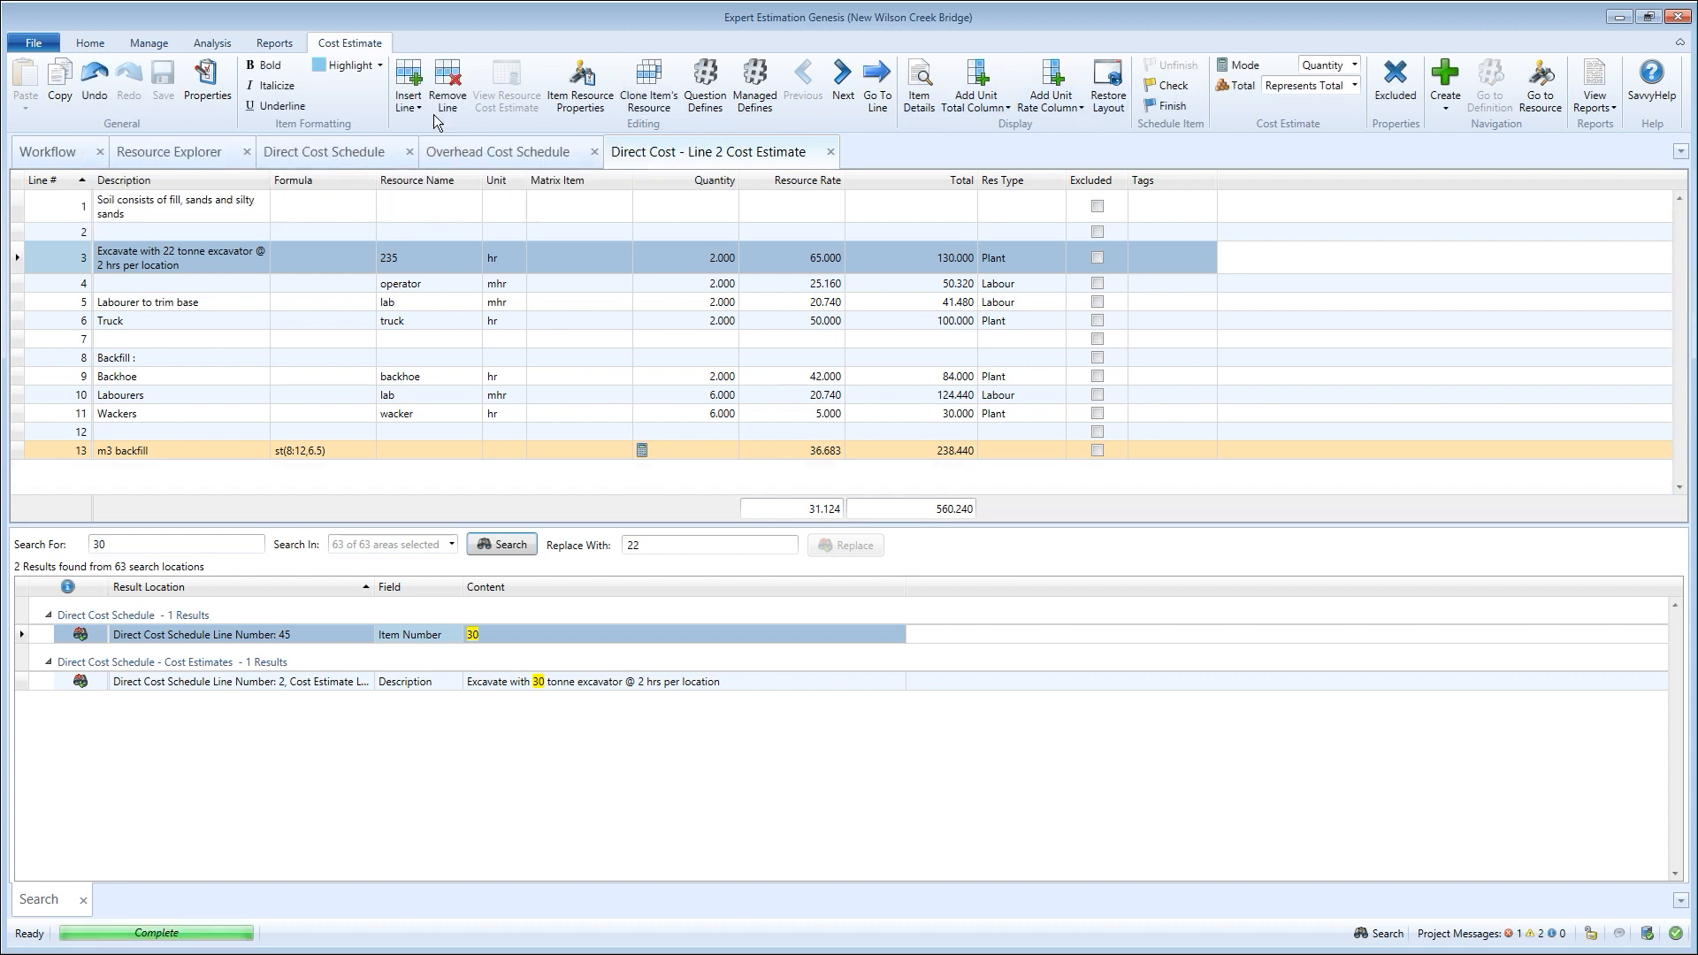
pyautogui.click(97, 108)
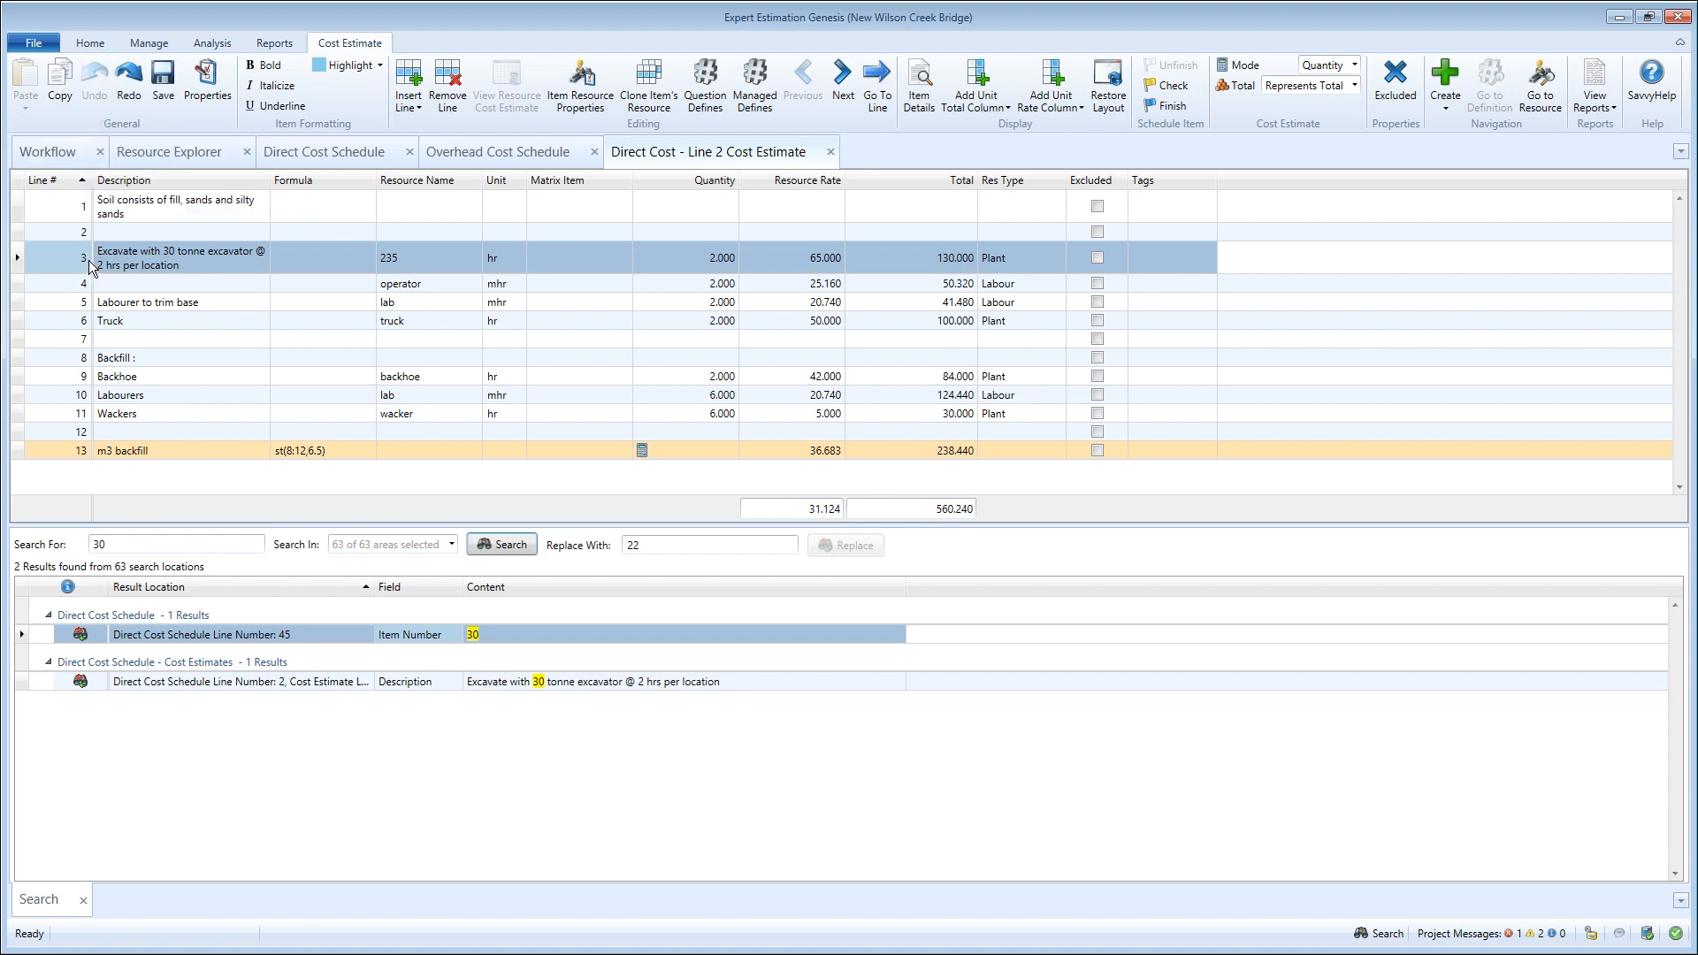